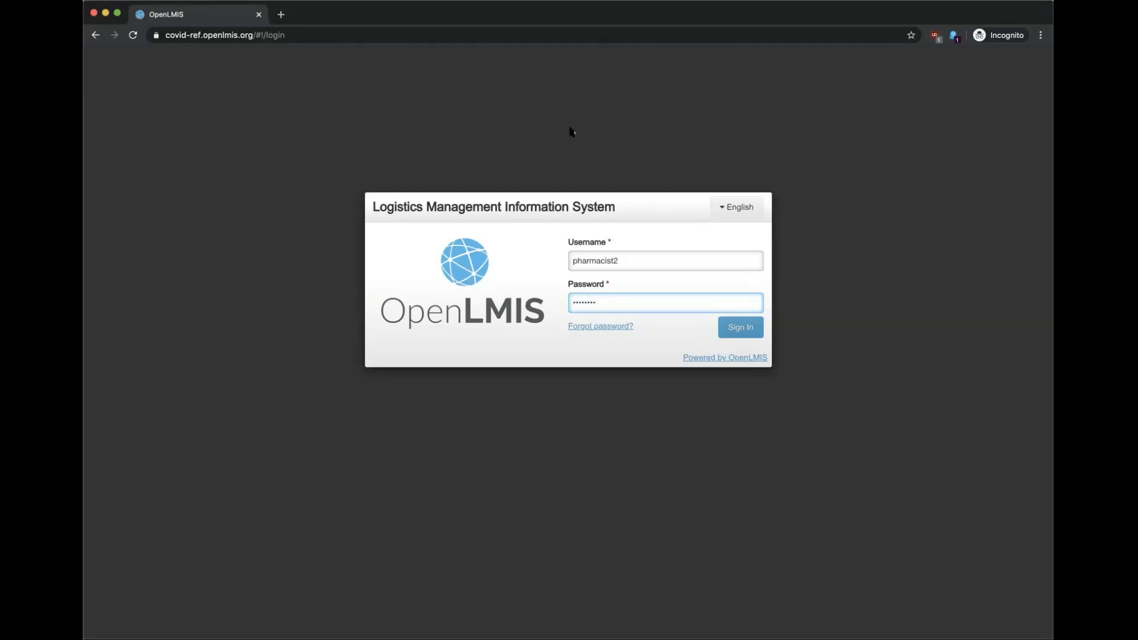
# Step: Sign in to OpenLMIS with the pharmacist account's username and password
pyautogui.click(742, 333)
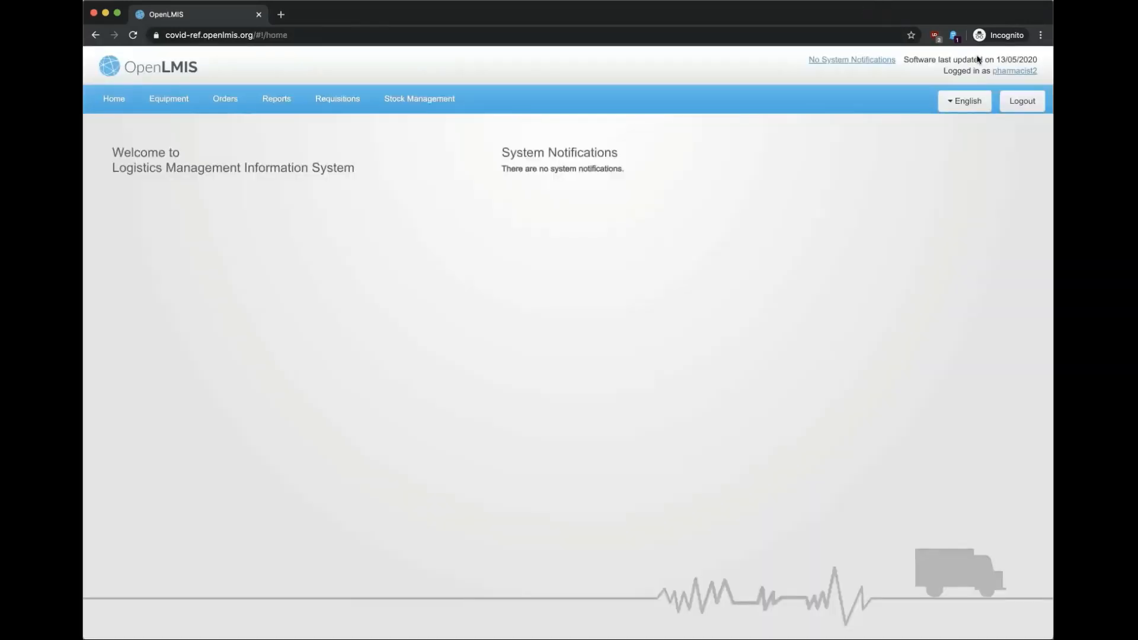
pyautogui.click(974, 107)
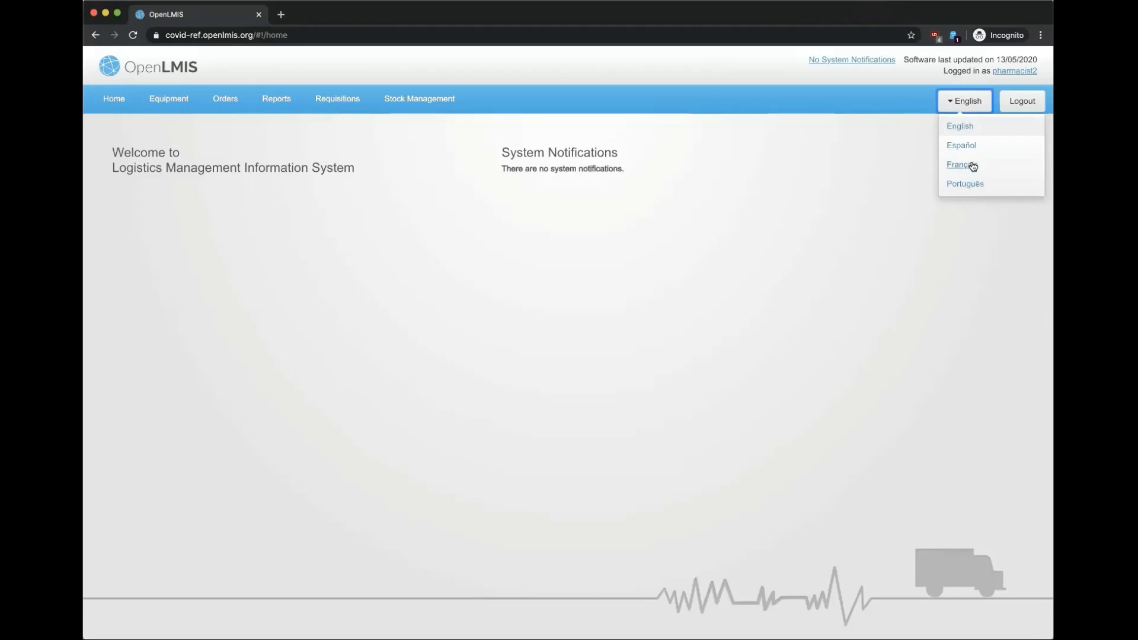
pyautogui.click(773, 192)
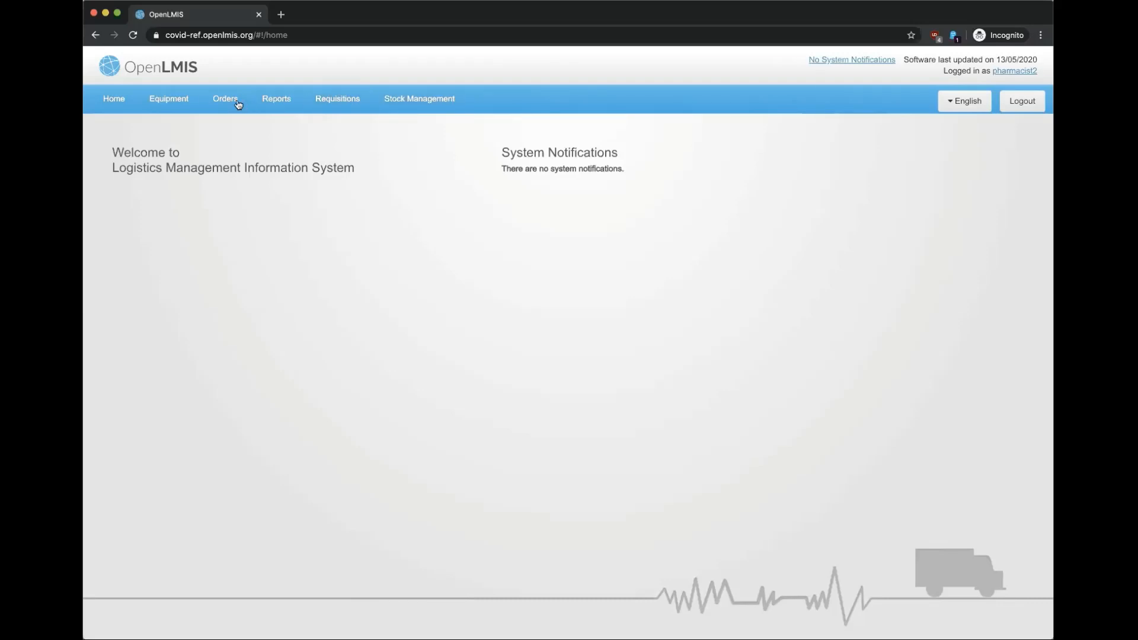
# Step: Resume the COVID draft from Stock Management > Physical inventory
pyautogui.click(446, 97)
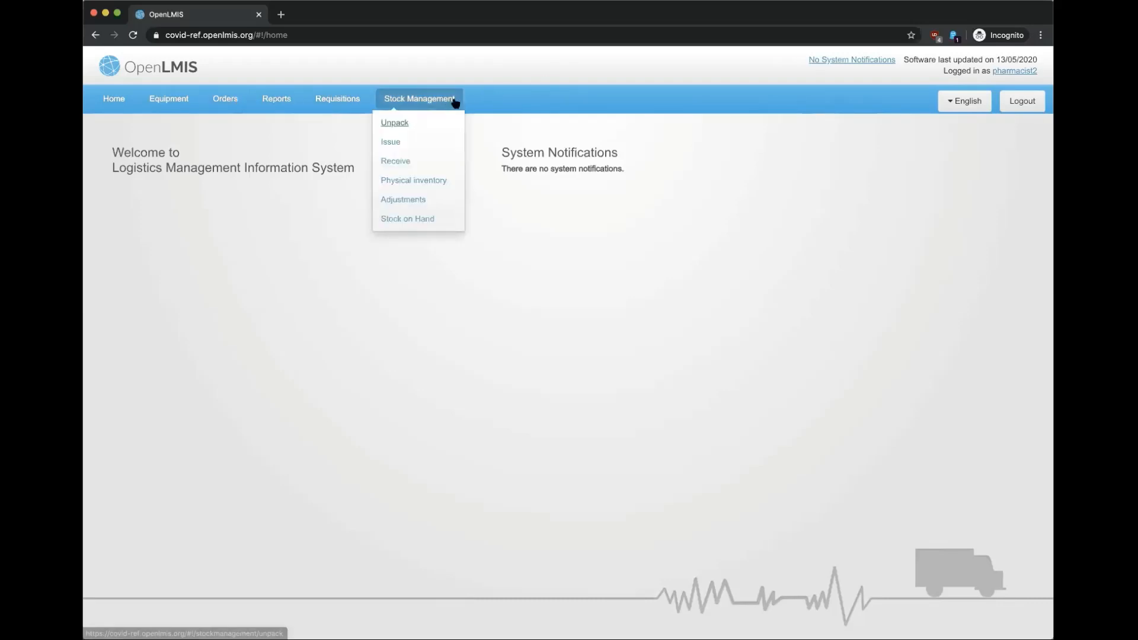
pyautogui.click(431, 180)
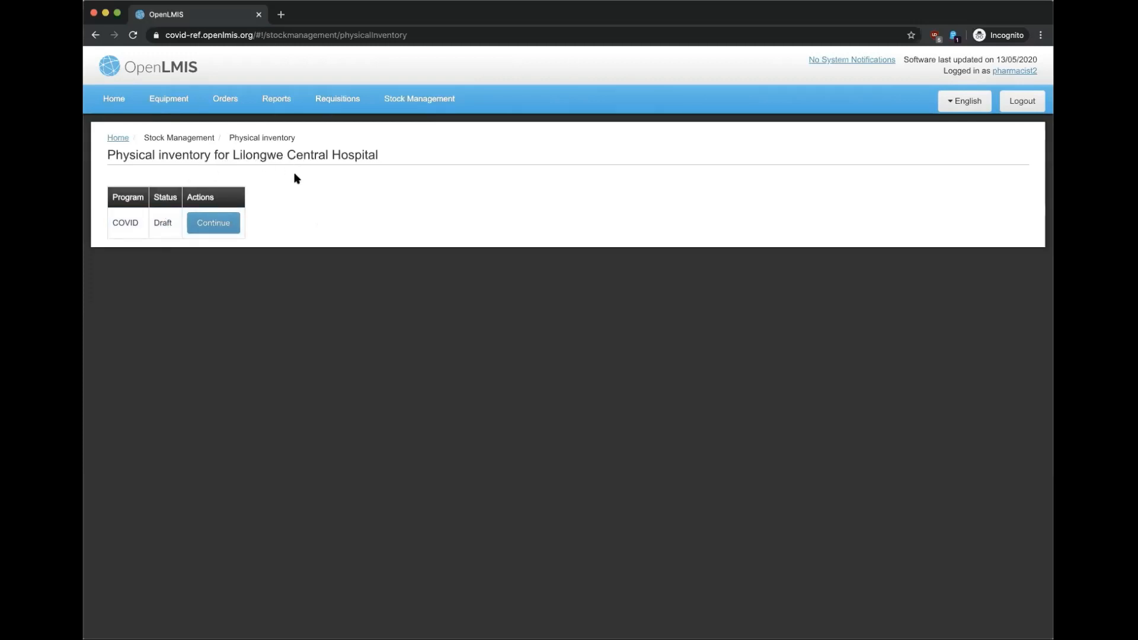
pyautogui.click(216, 223)
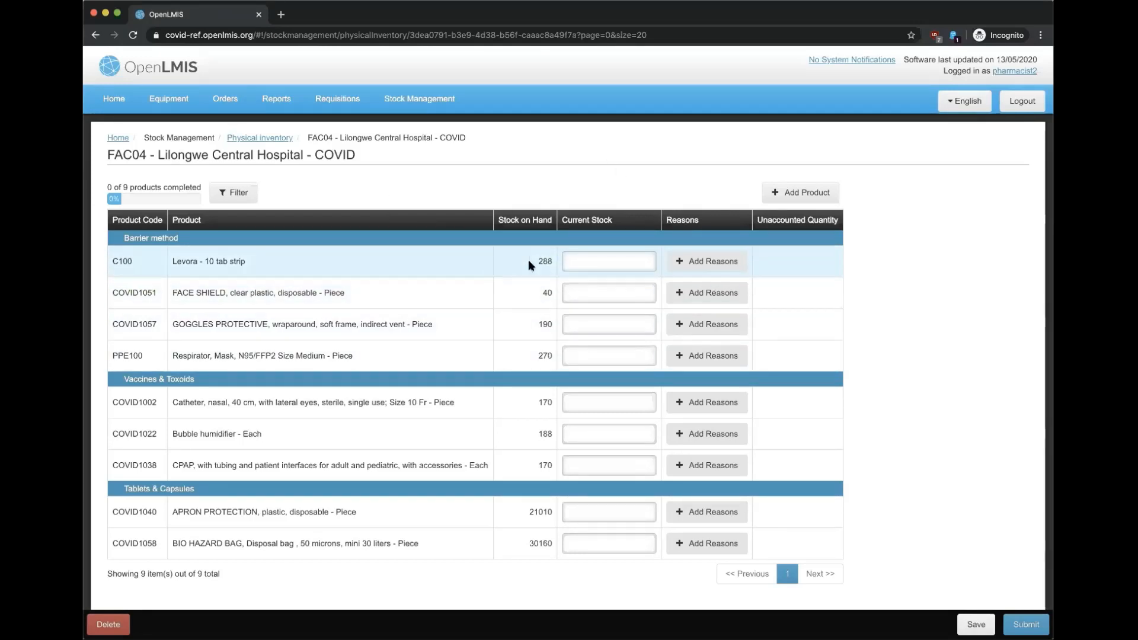
# Step: Enter current stock 288, 40 and 180 for C100, COVID1051 and COVID1057
pyautogui.click(567, 261)
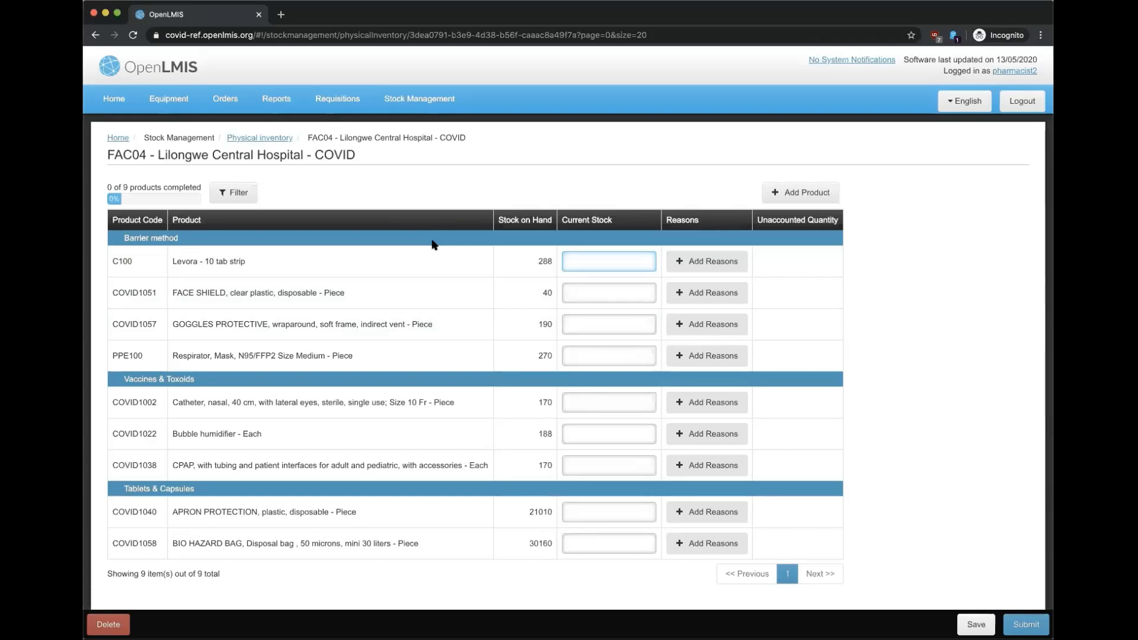
pyautogui.write('288')
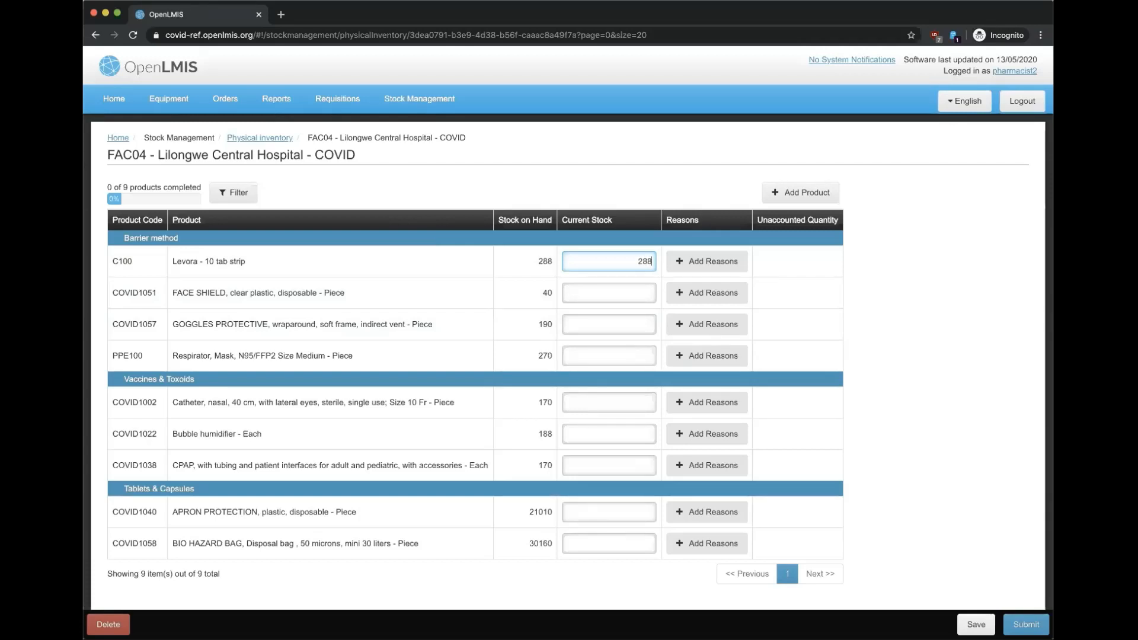
pyautogui.click(615, 292)
pyautogui.write('40')
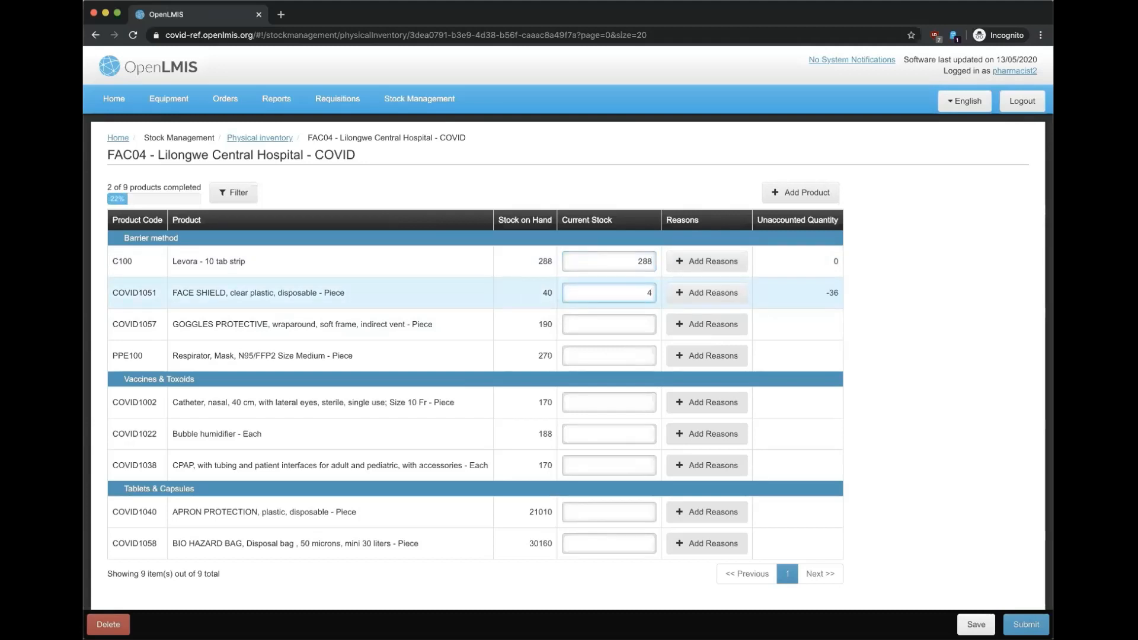
pyautogui.click(618, 322)
pyautogui.write('180')
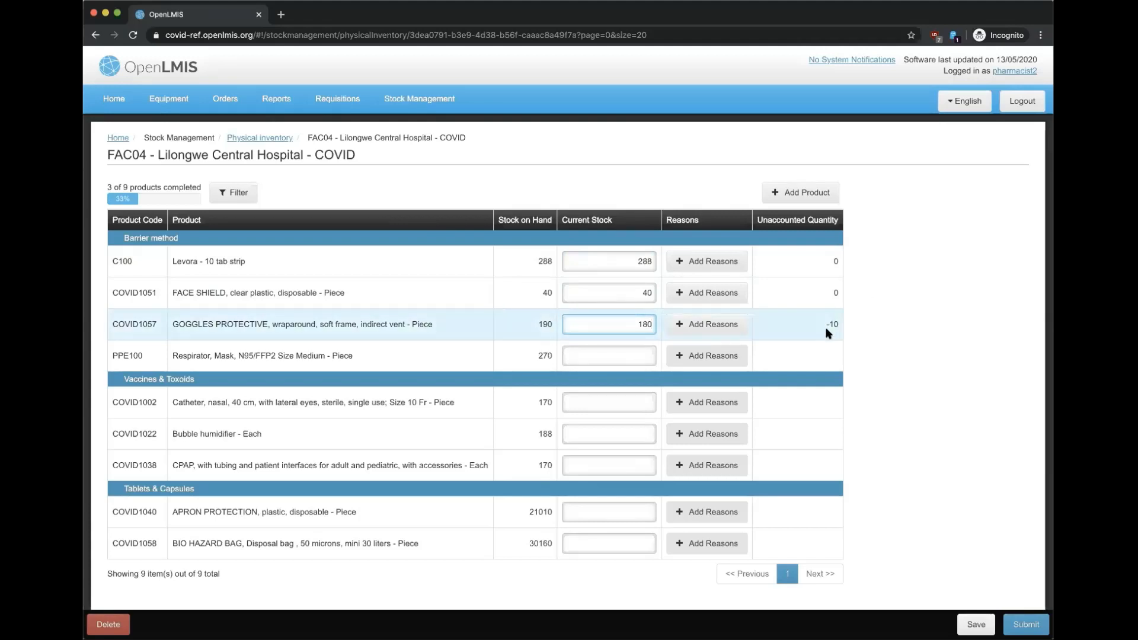
# Step: Give the goggles' stock difference a Lost reason of quantity 10
pyautogui.click(713, 326)
pyautogui.click(461, 132)
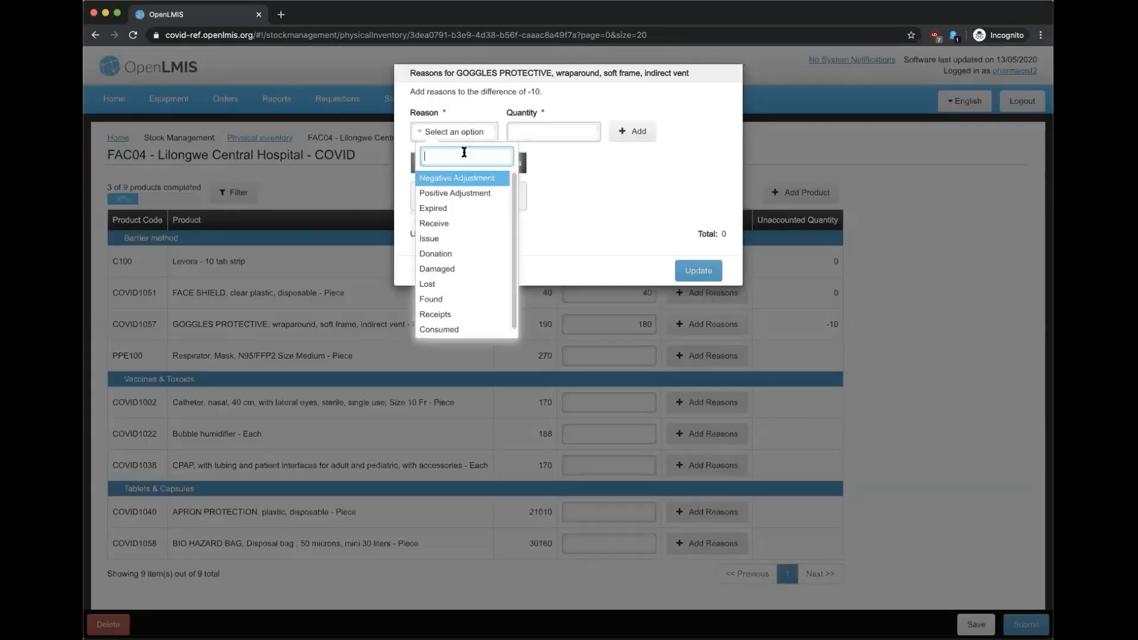
pyautogui.click(453, 285)
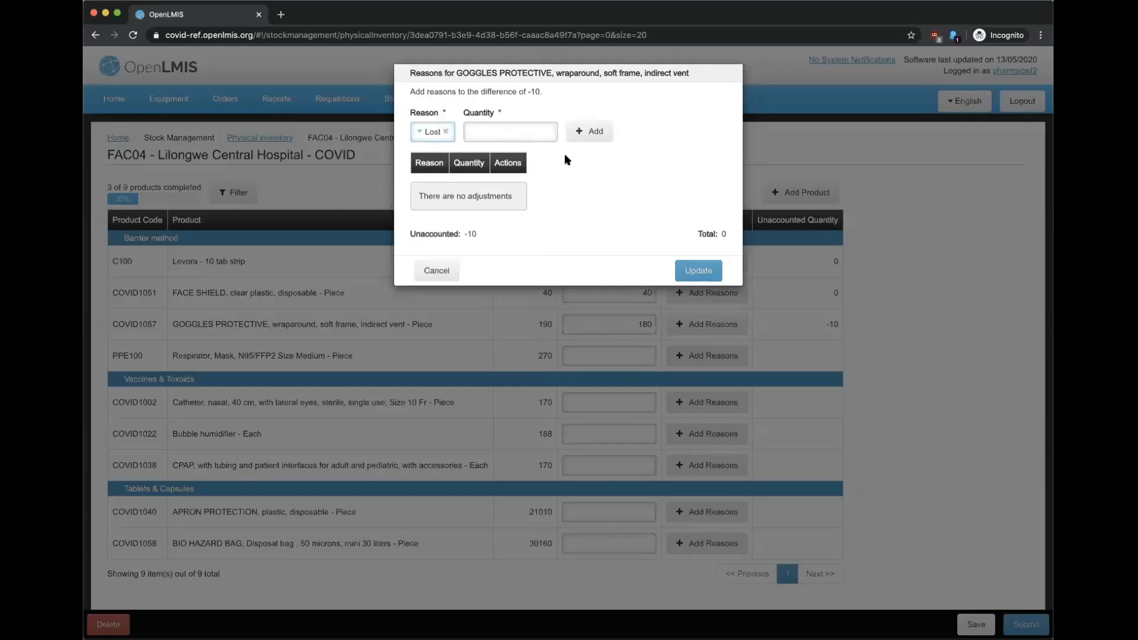
pyautogui.click(513, 133)
pyautogui.click(590, 132)
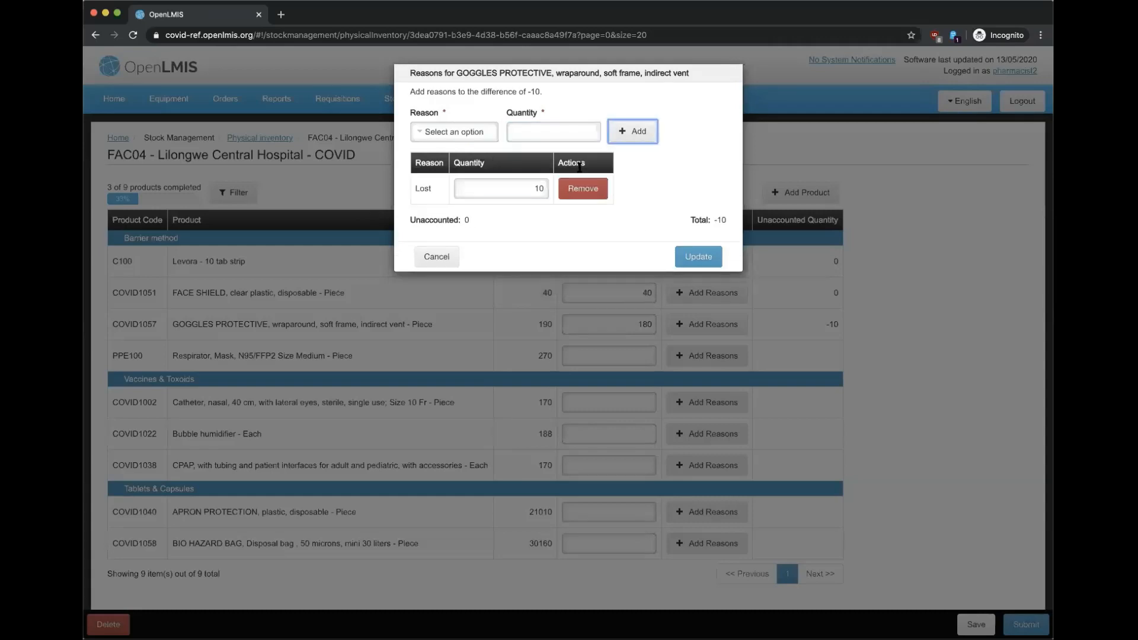
pyautogui.click(690, 260)
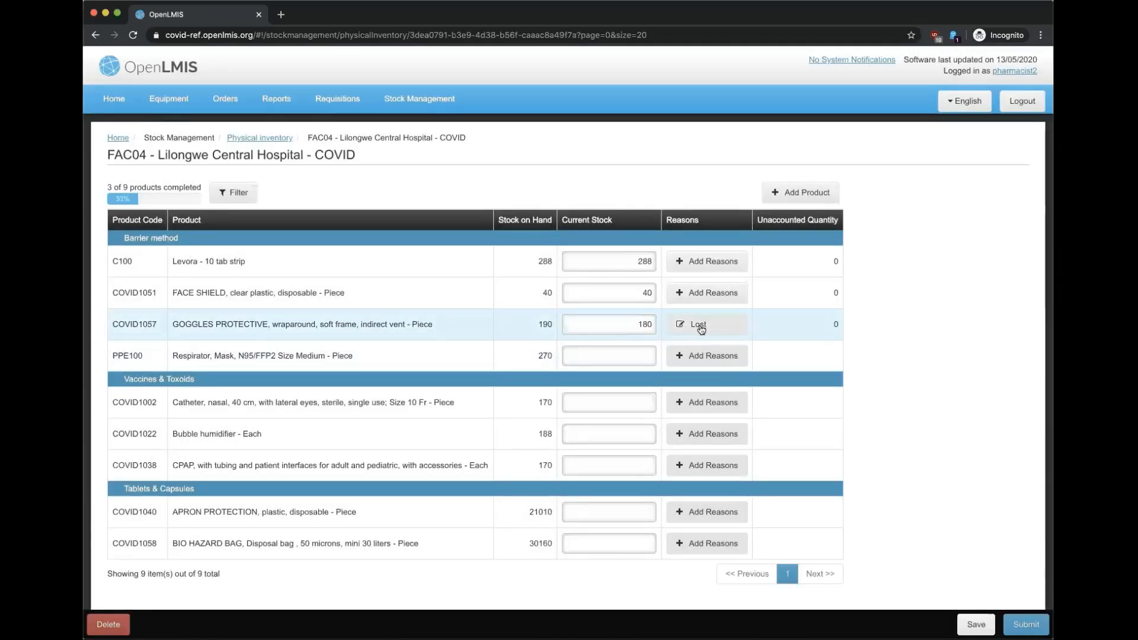
# Step: Delete the COVID physical inventory draft
pyautogui.moveTo(700, 325)
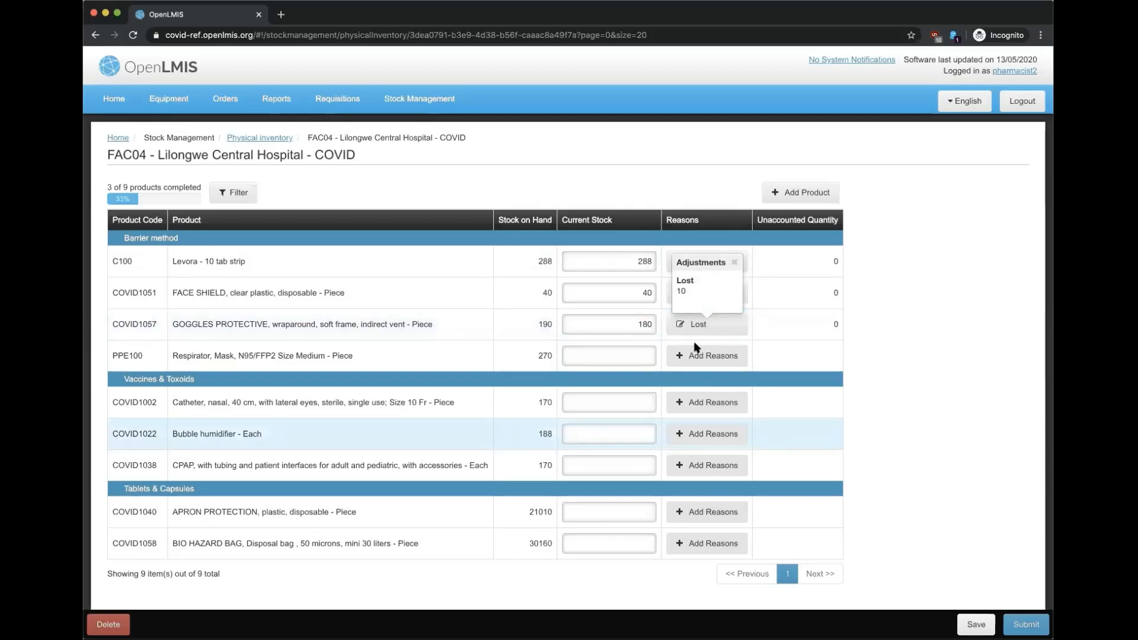
pyautogui.click(113, 624)
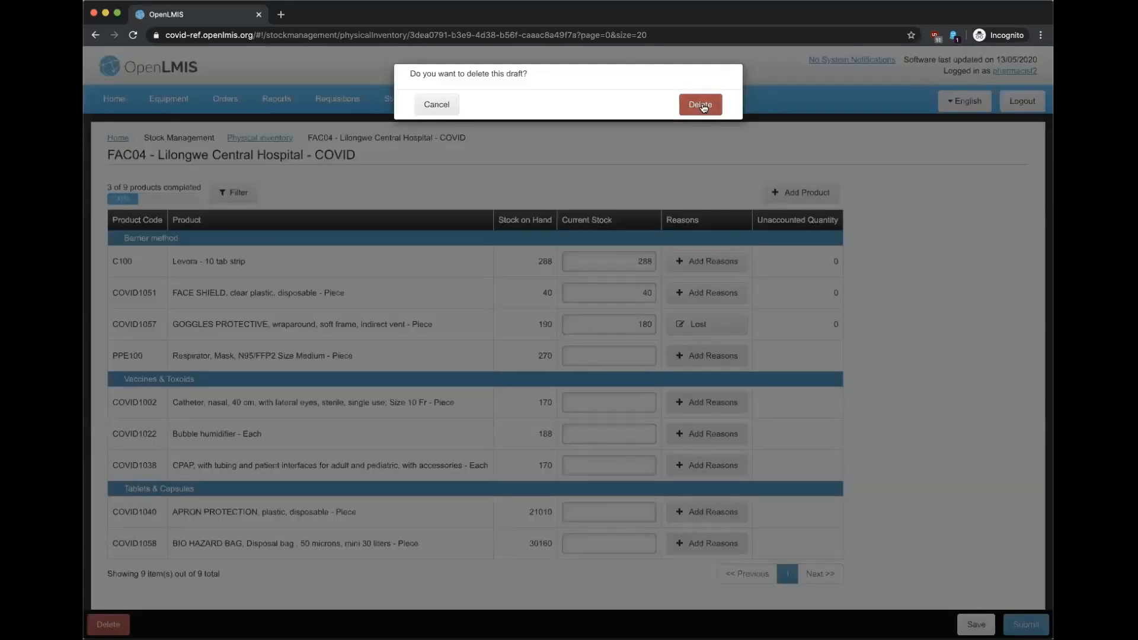
pyautogui.click(701, 106)
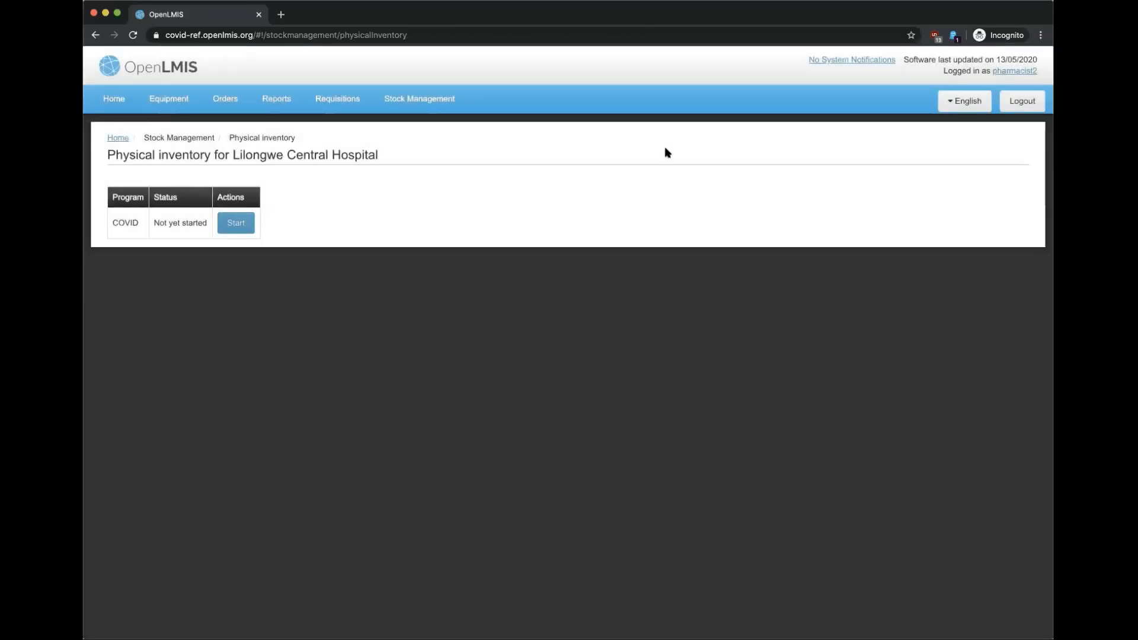
# Step: Search COVID periods under Requisitions > Create/Authorize and proceed with Nov2019 Week4
pyautogui.click(352, 100)
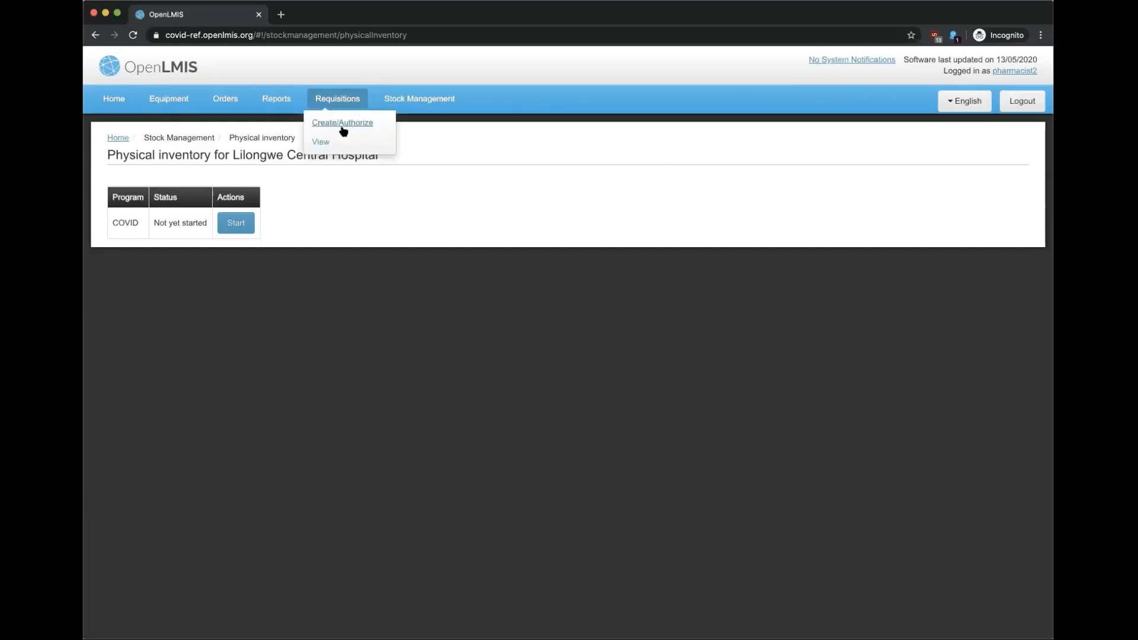
pyautogui.click(346, 123)
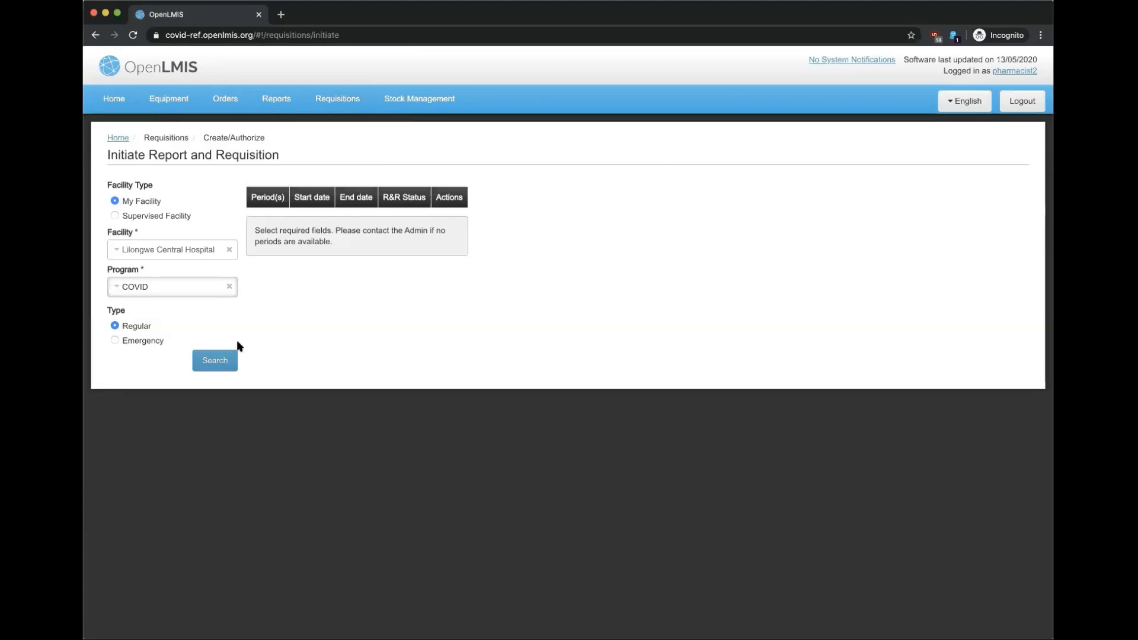
pyautogui.click(224, 360)
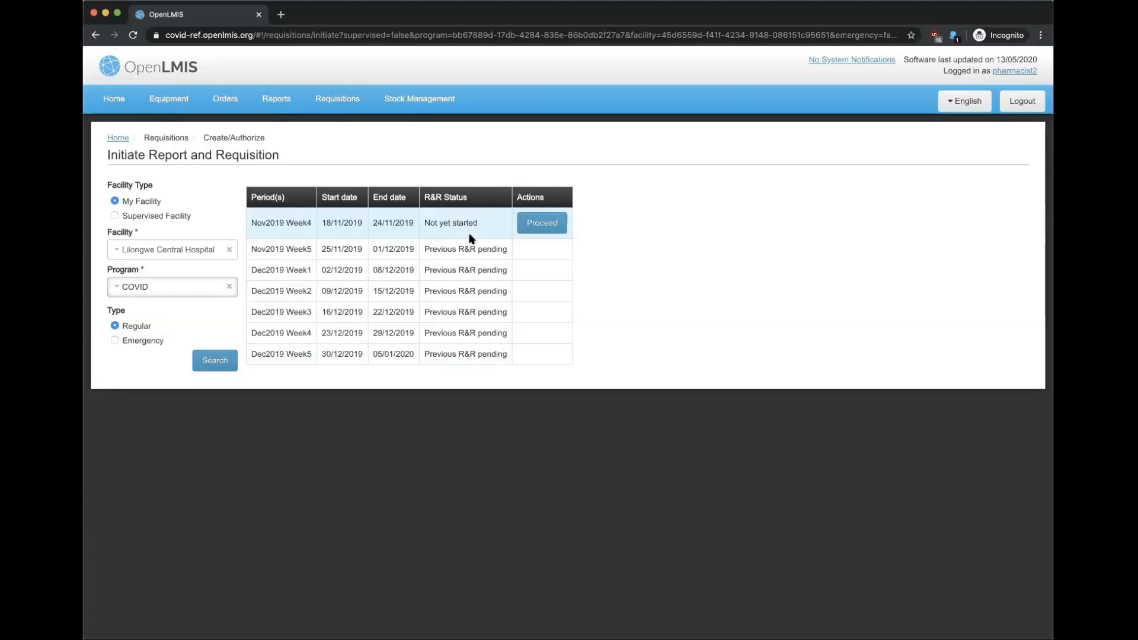
pyautogui.click(550, 224)
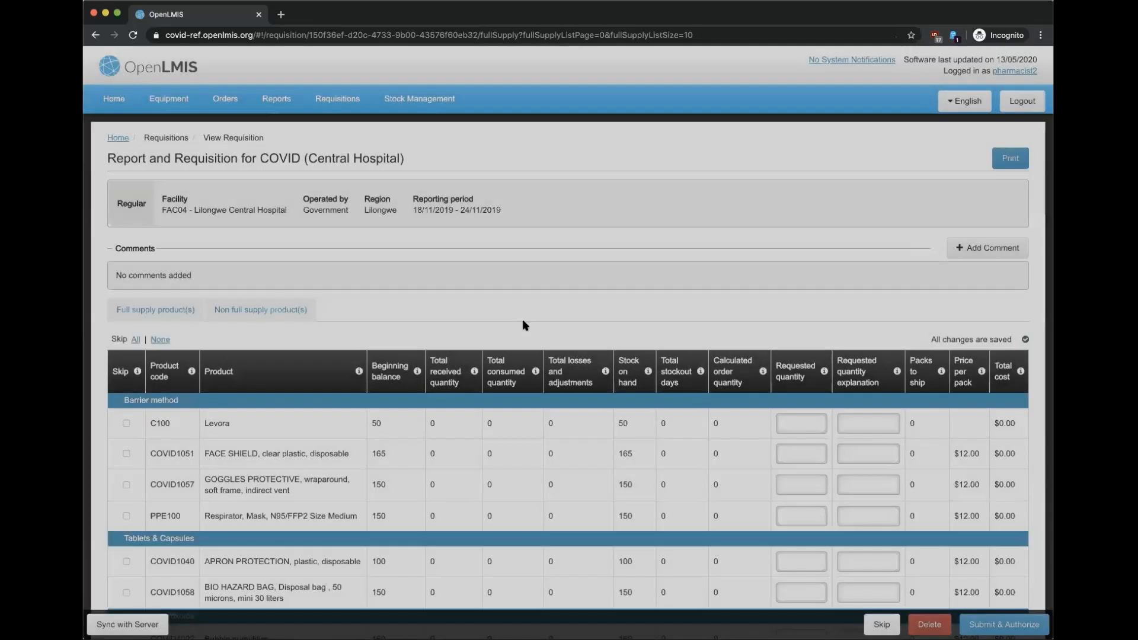
# Step: Skip all products, keeping only PPE100 and COVID1040 in the requisition
pyautogui.scroll(-3, 475, 214)
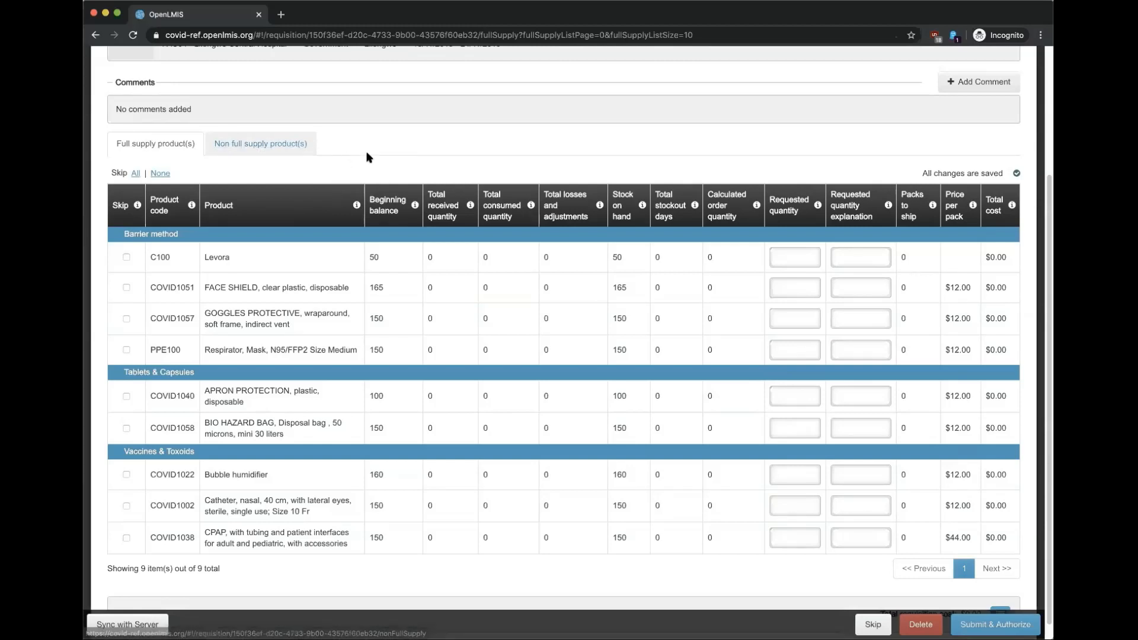
pyautogui.moveTo(264, 203)
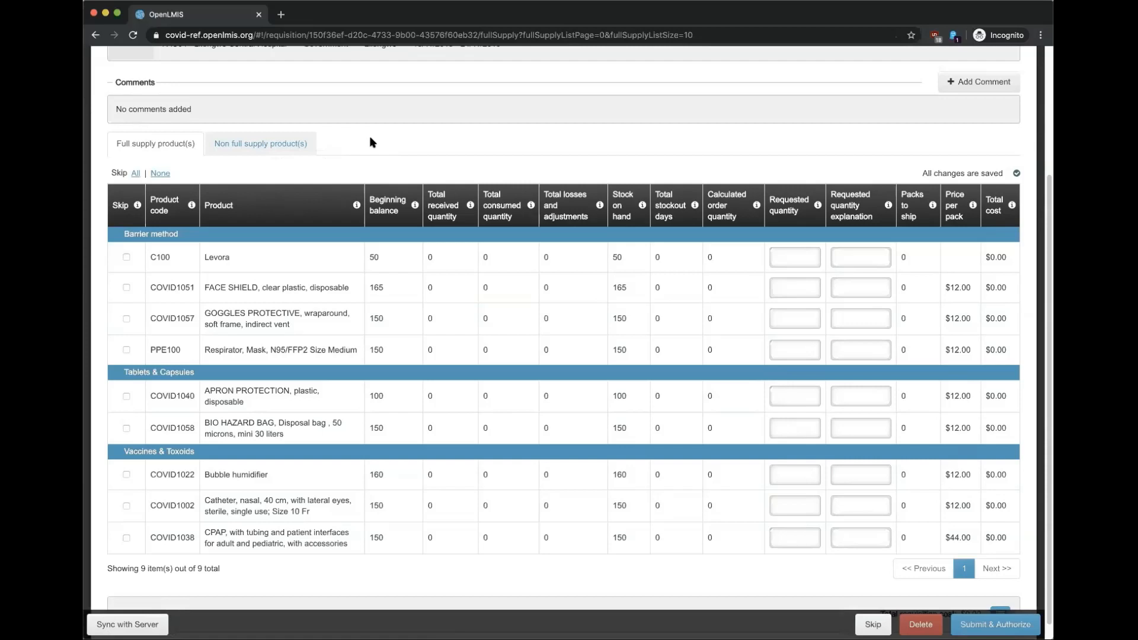
pyautogui.click(135, 173)
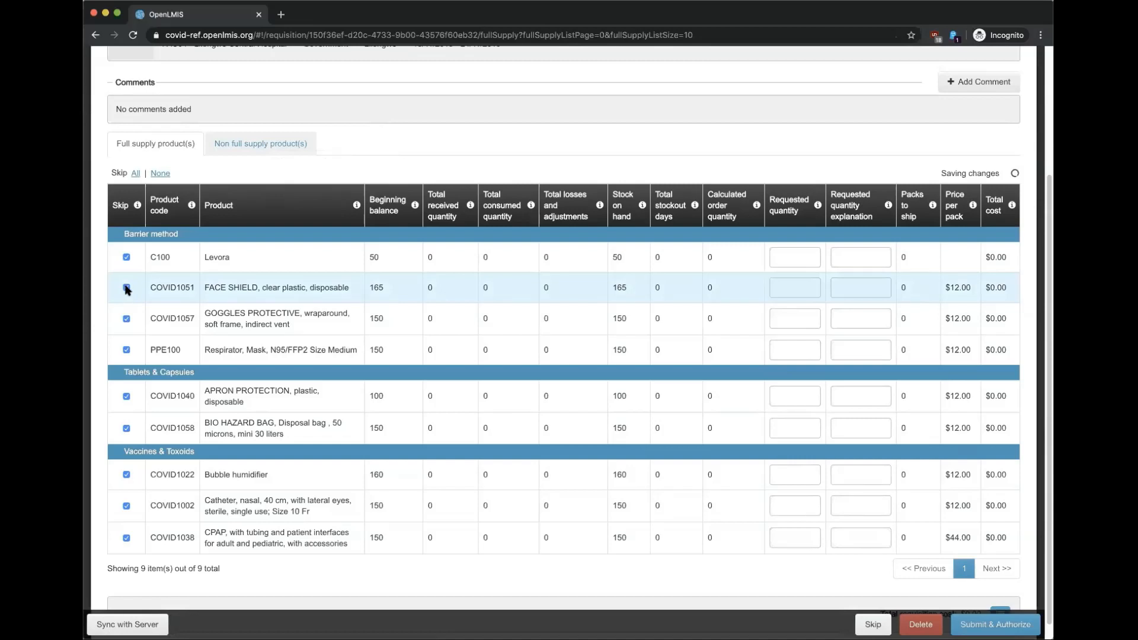
pyautogui.click(126, 349)
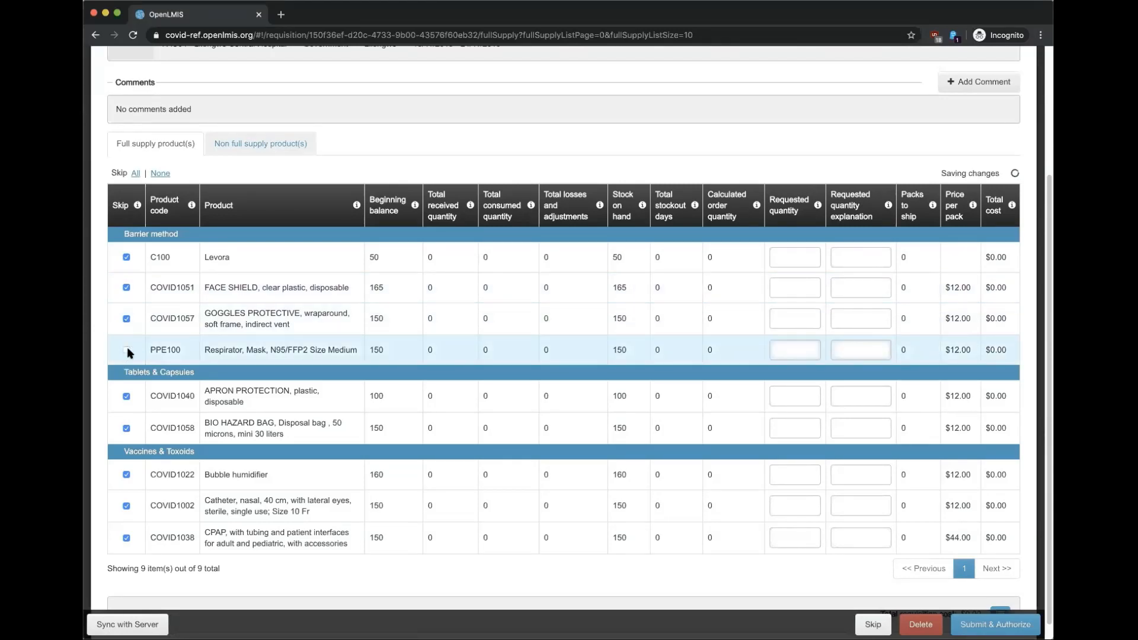
pyautogui.click(126, 396)
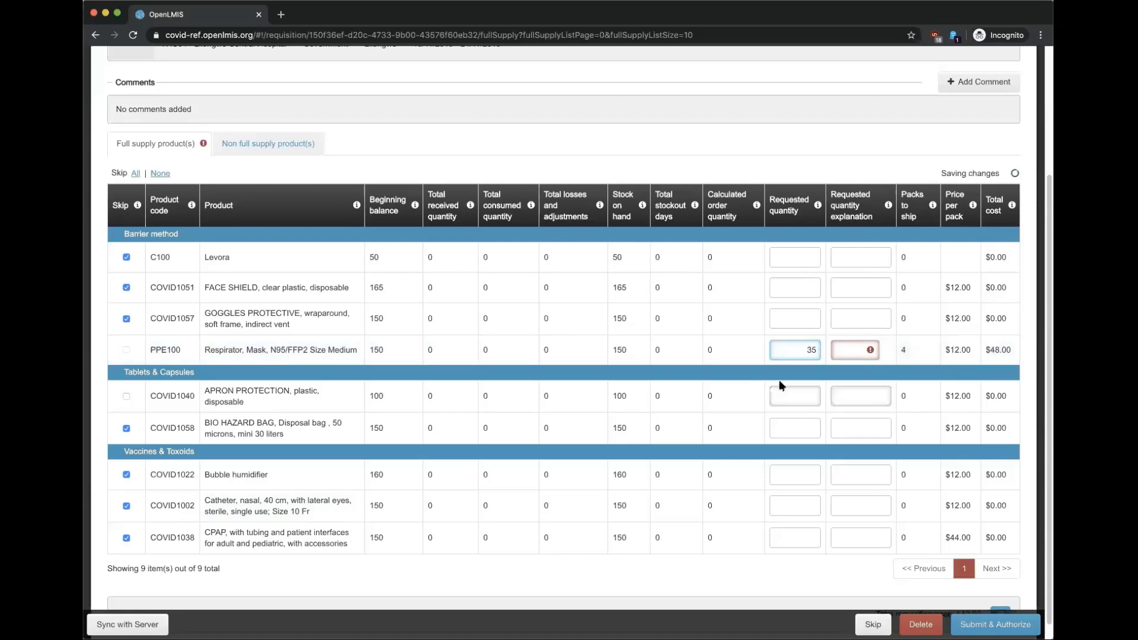
# Step: Add the explanation 'Need more' to the PPE100 and COVID1040 lines
pyautogui.click(860, 349)
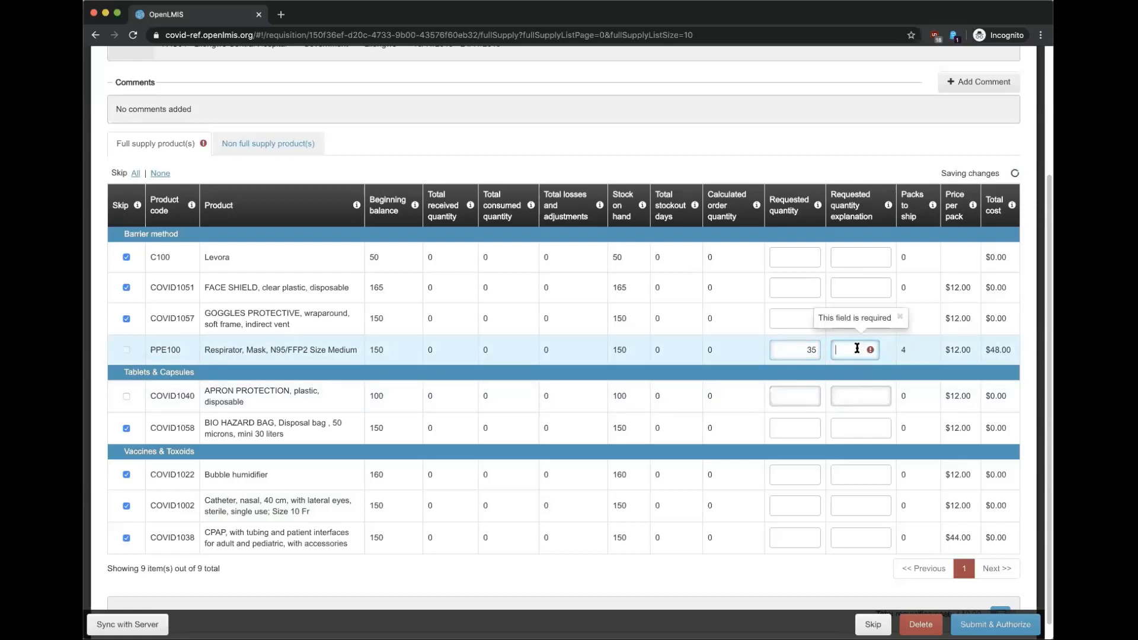
pyautogui.write('Need more')
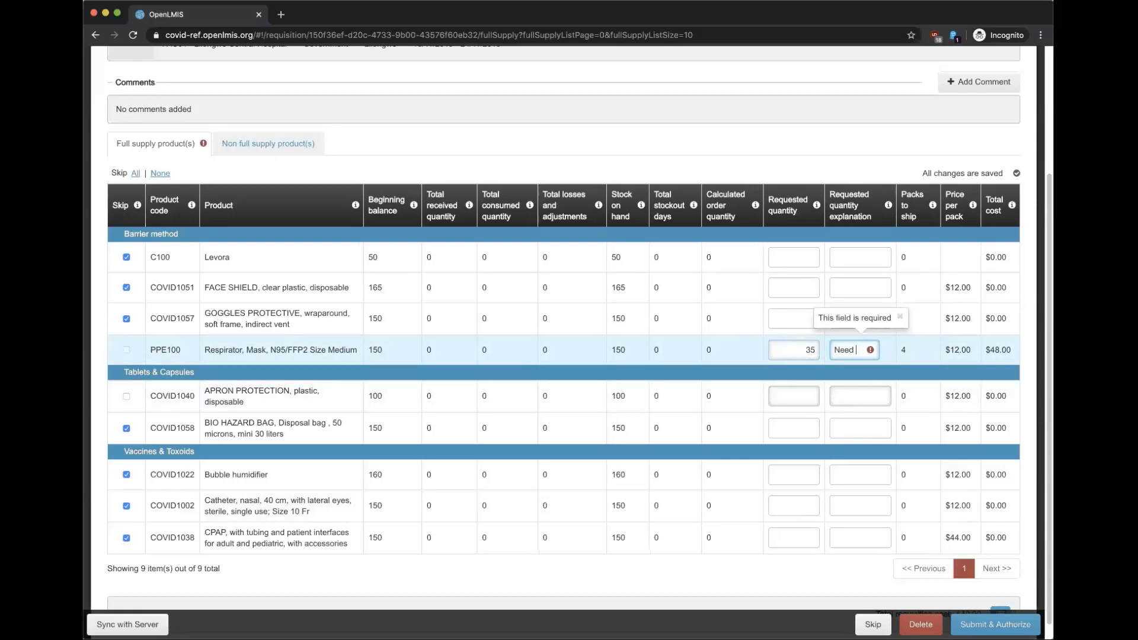
pyautogui.click(791, 395)
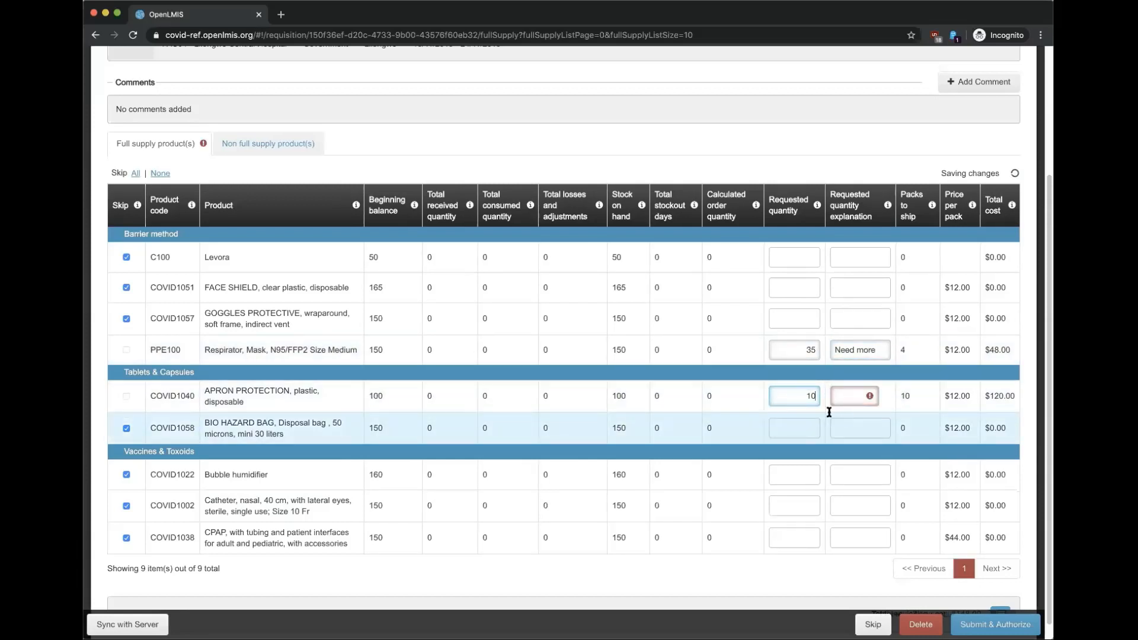
pyautogui.click(842, 396)
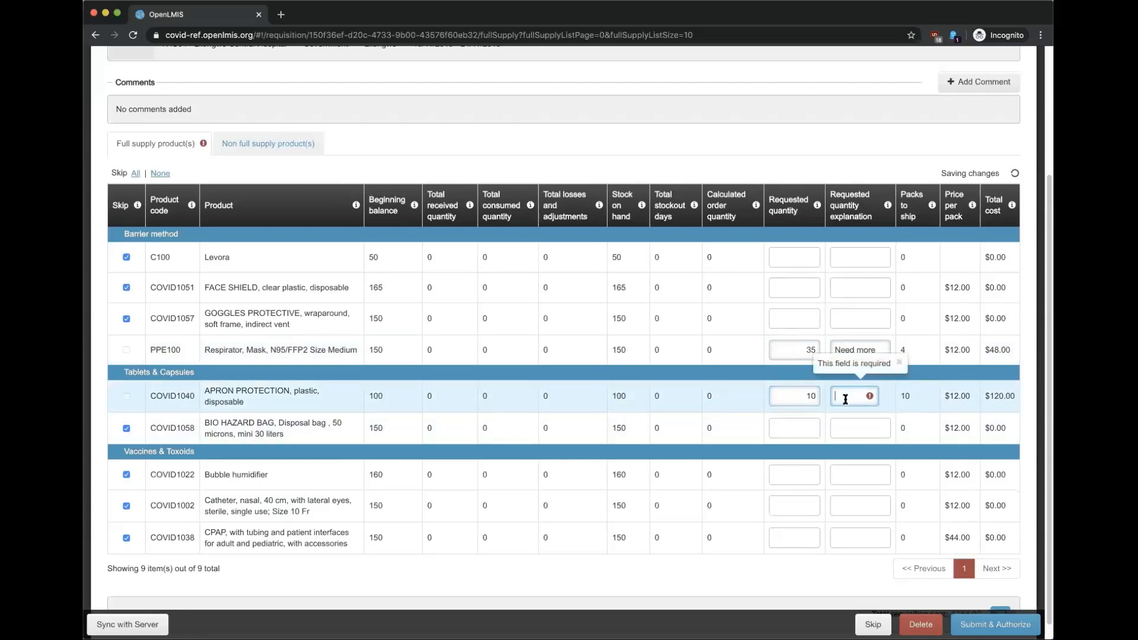
pyautogui.write('Need more')
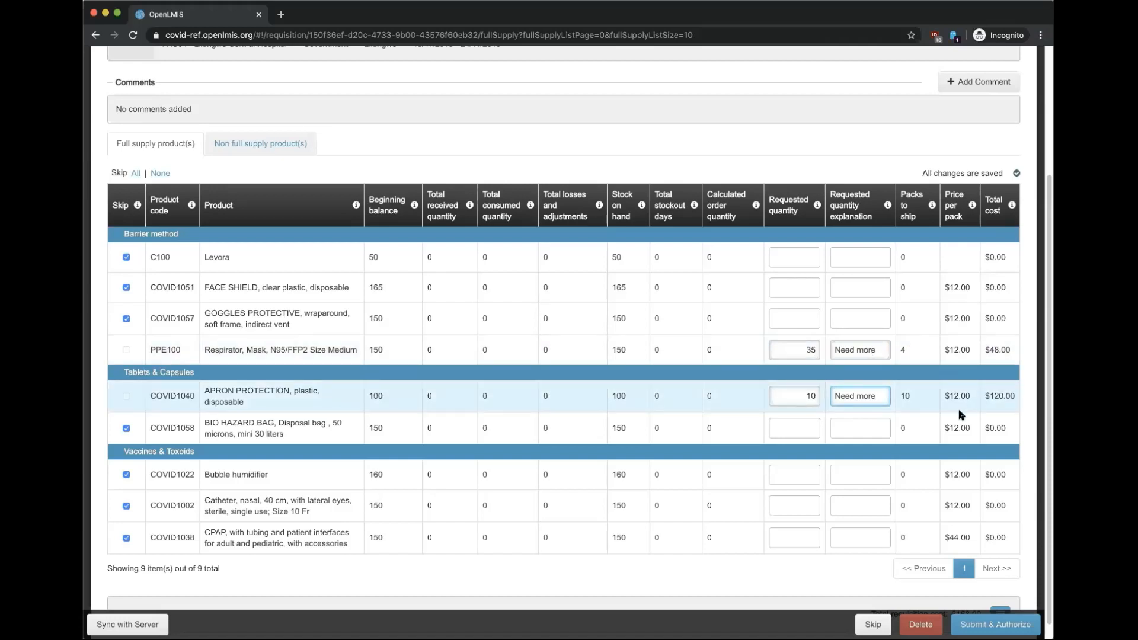
# Step: Change COVID1040's requested quantity to 11, then back to 10
pyautogui.scroll(-1, 916, 469)
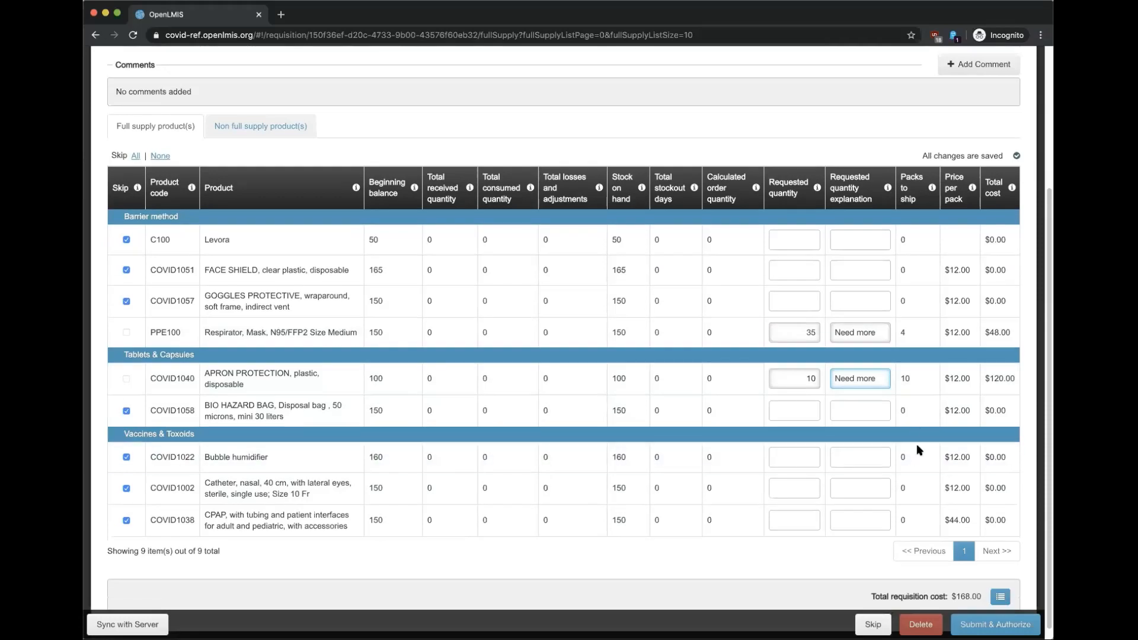
pyautogui.doubleClick(801, 376)
pyautogui.write('11')
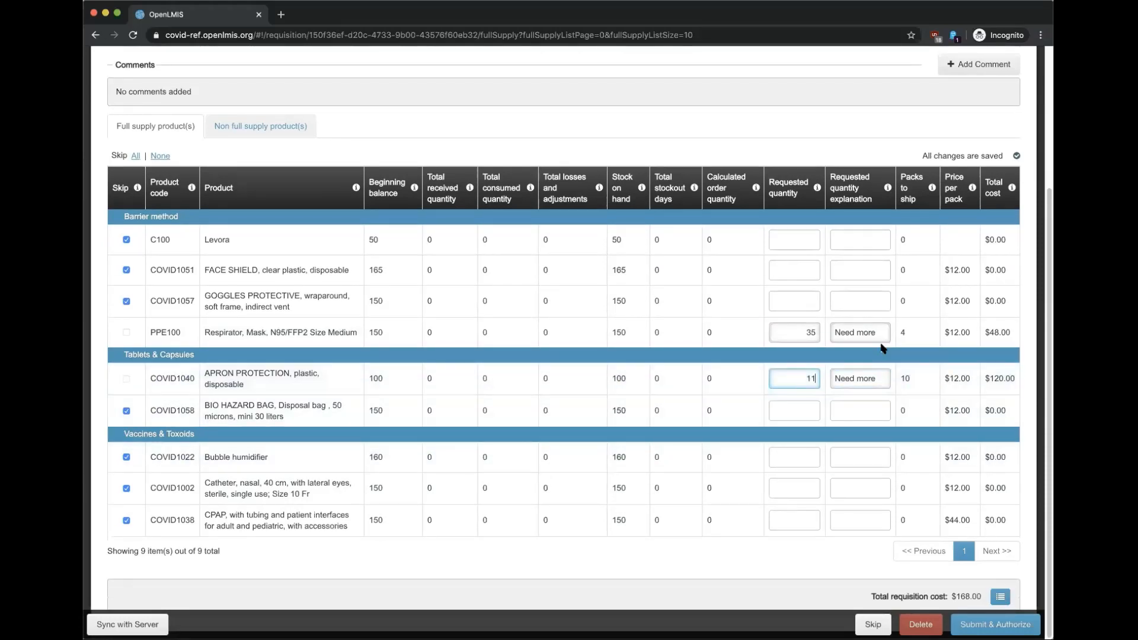
pyautogui.click(801, 332)
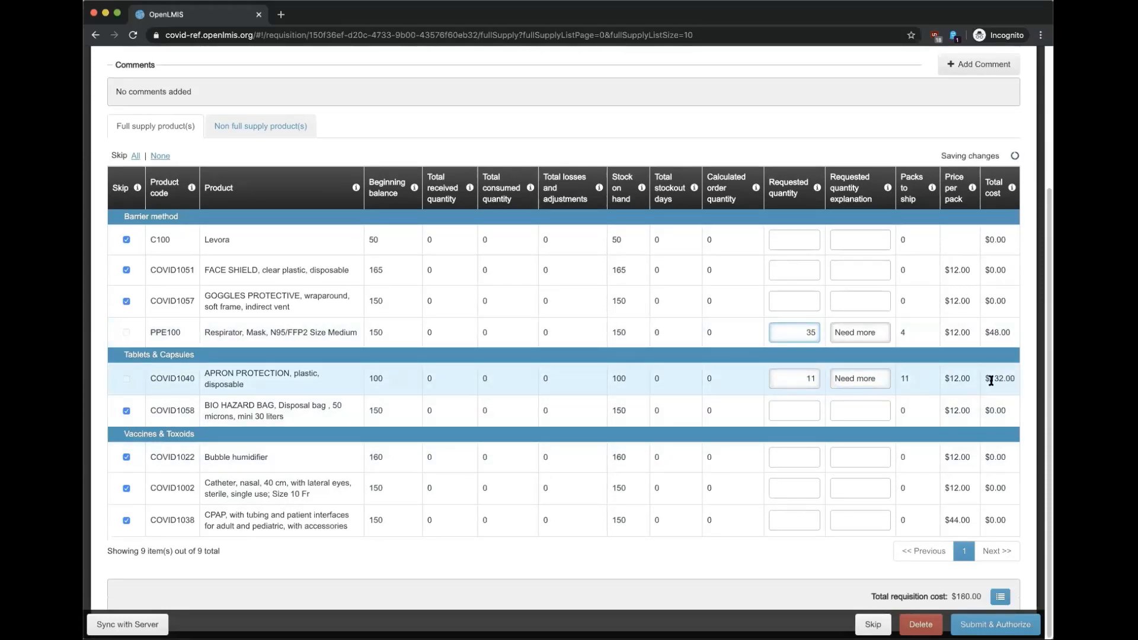
pyautogui.doubleClick(803, 382)
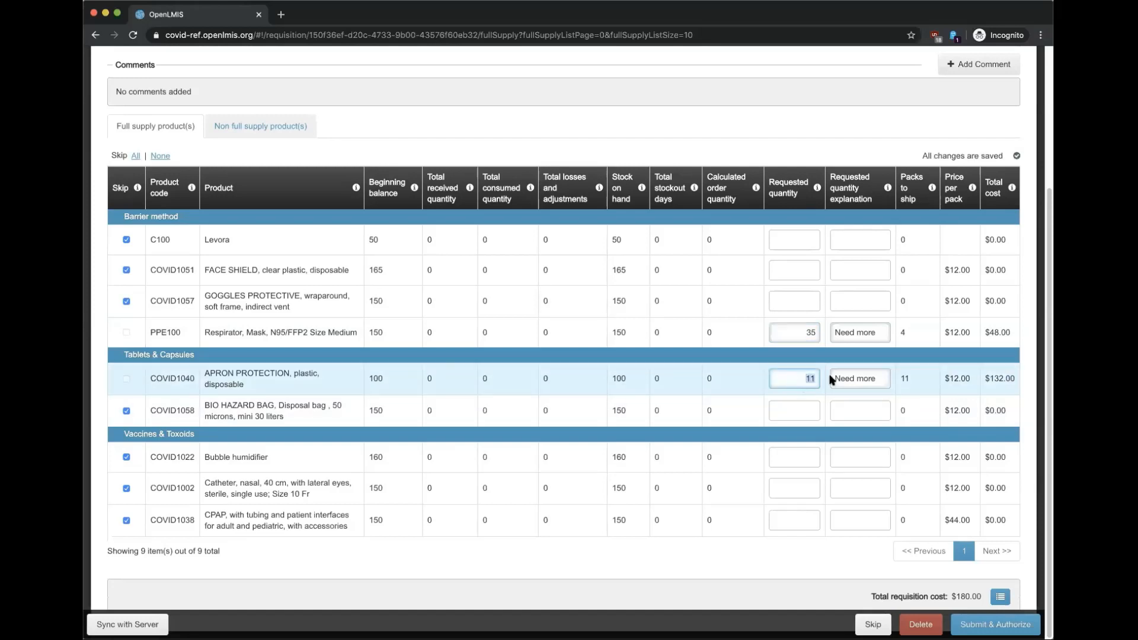
pyautogui.write('10')
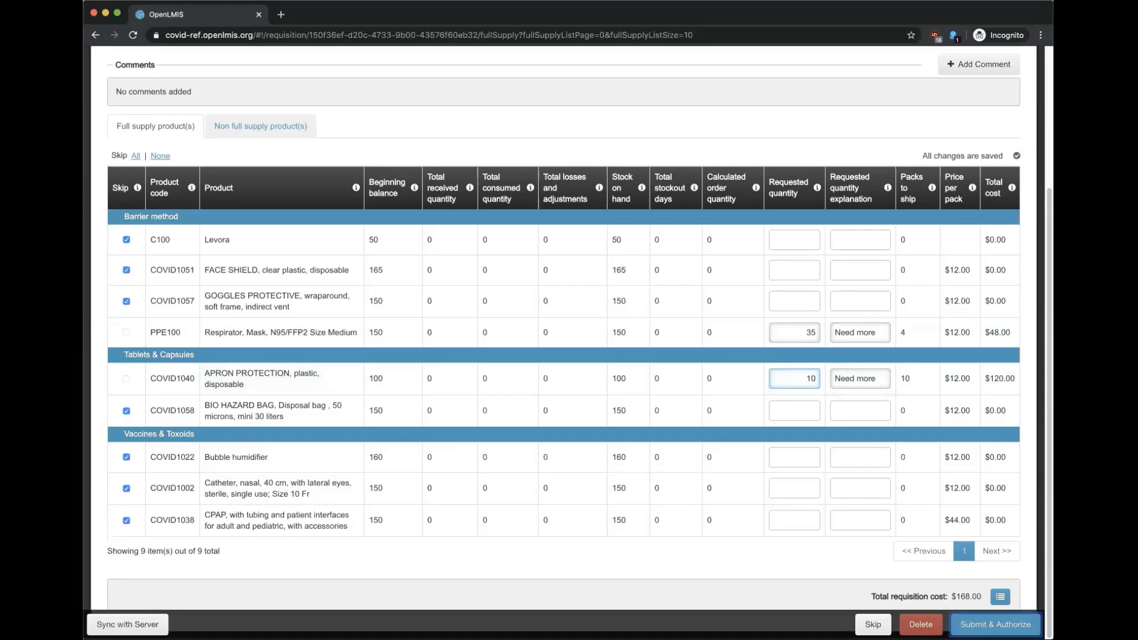
# Step: Submit and authorize the COVID requisition, confirming the submission
pyautogui.click(995, 624)
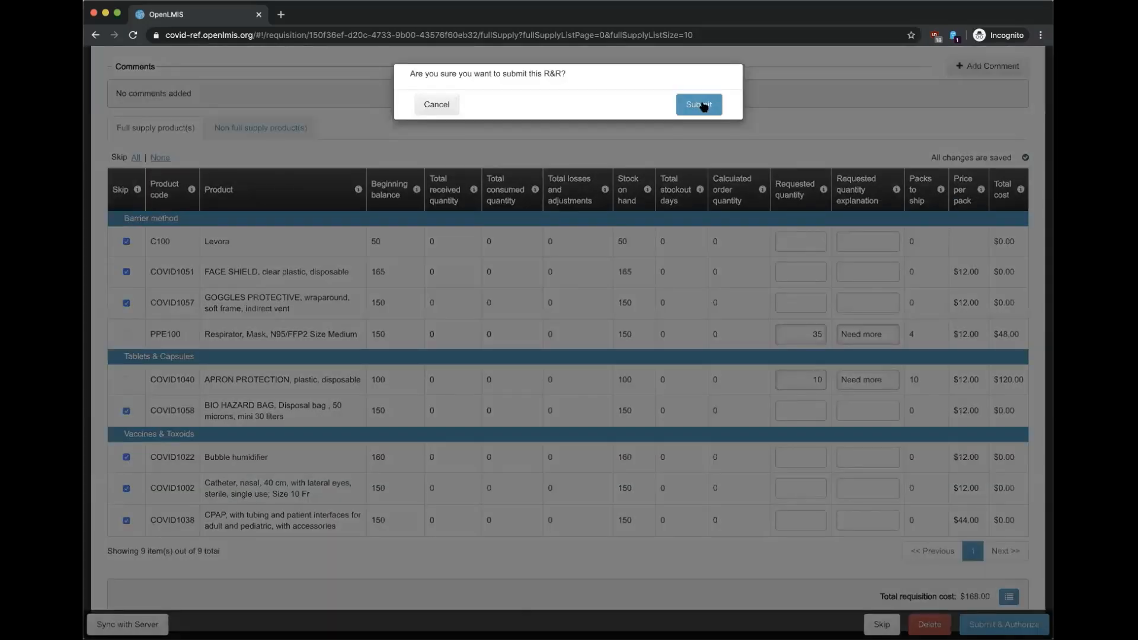
pyautogui.click(704, 107)
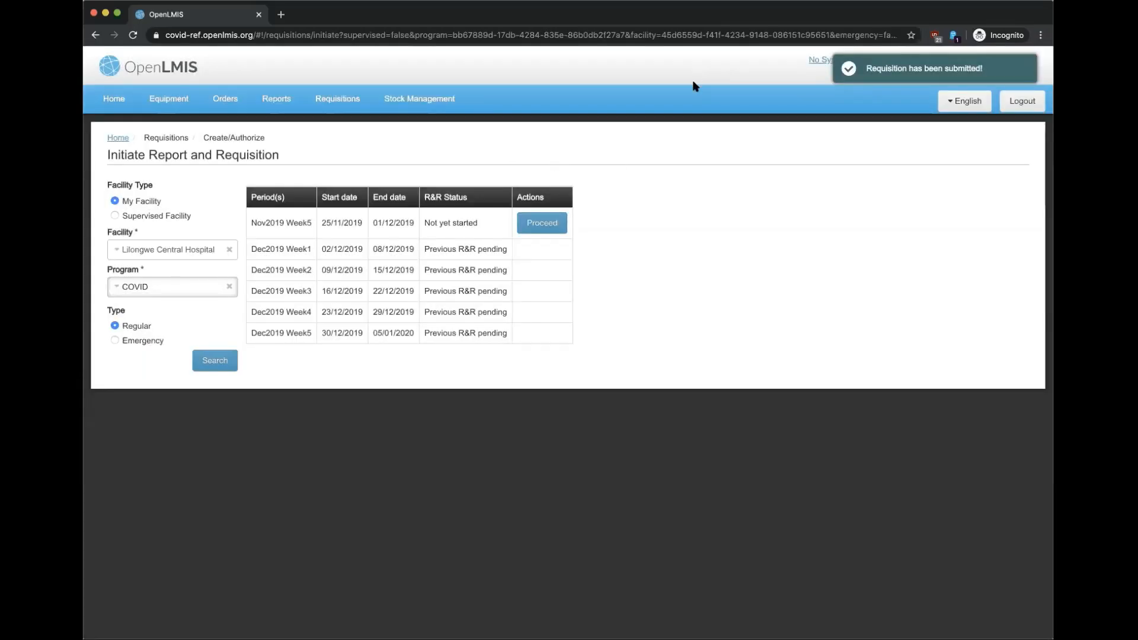
# Step: Log out and sign back in with the health officer account credentials
pyautogui.click(1018, 103)
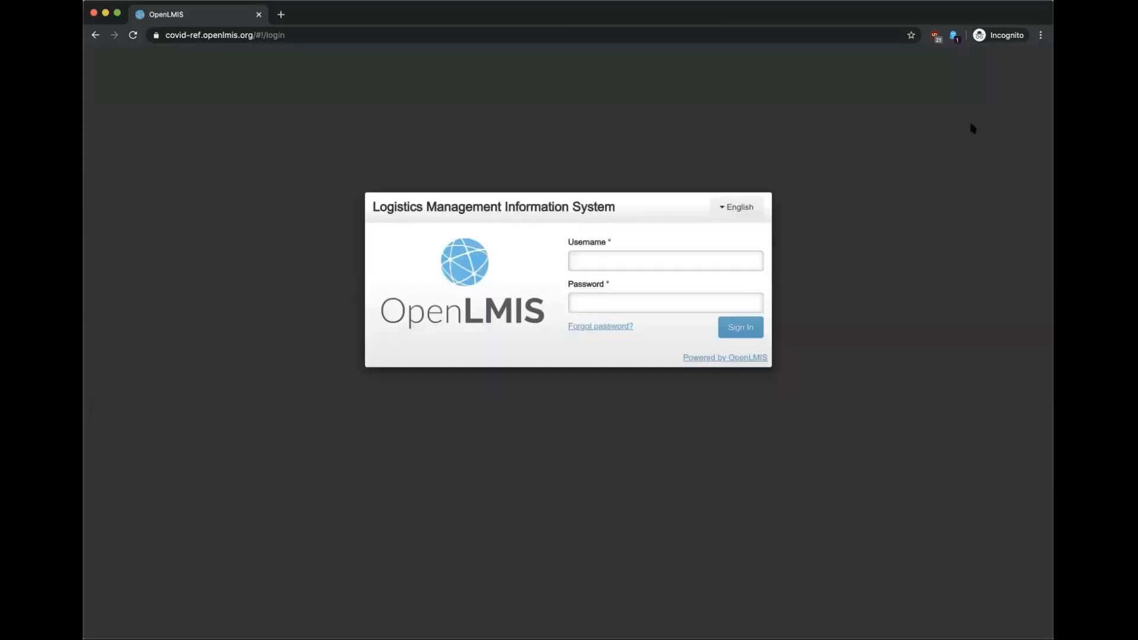
pyautogui.click(616, 259)
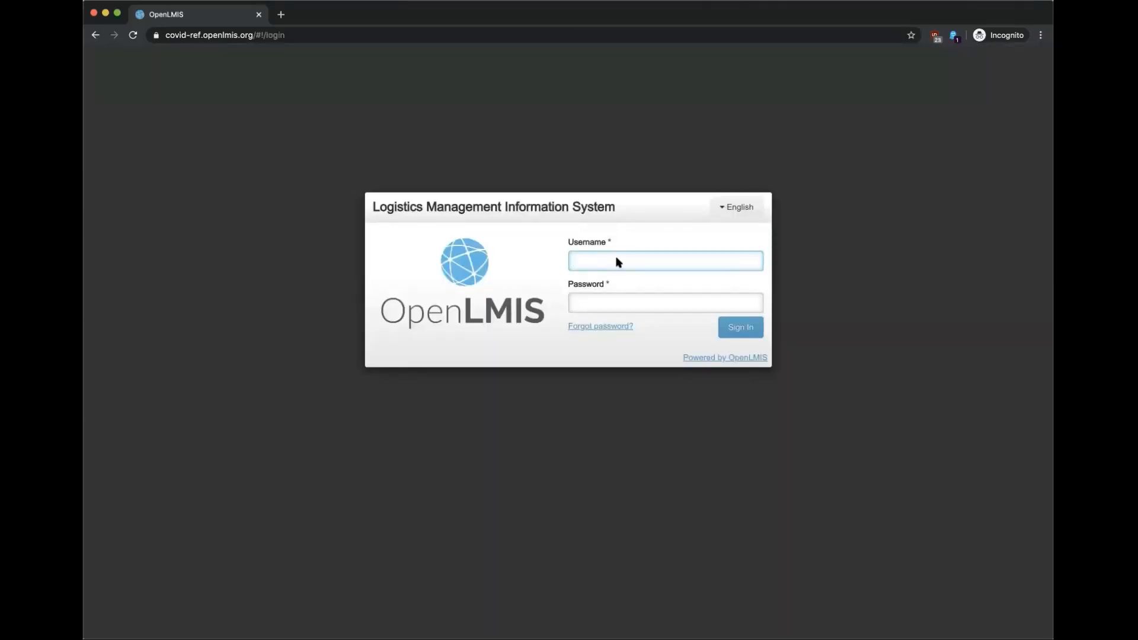
pyautogui.write('healthofficer2')
pyautogui.click(630, 301)
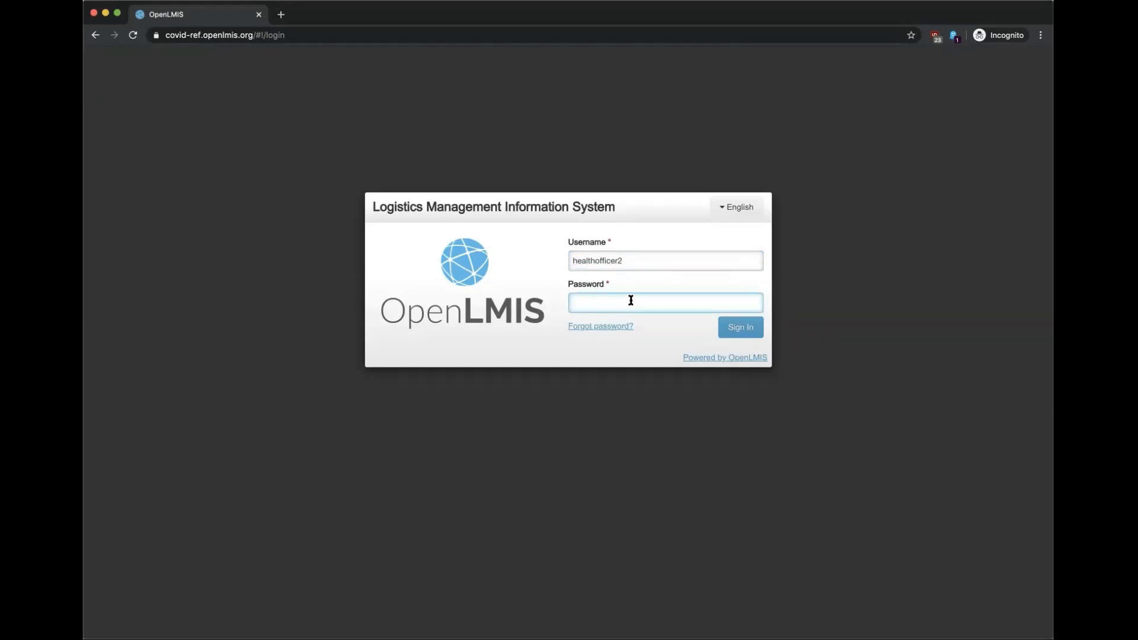
pyautogui.write('password')
pyautogui.press('Return')
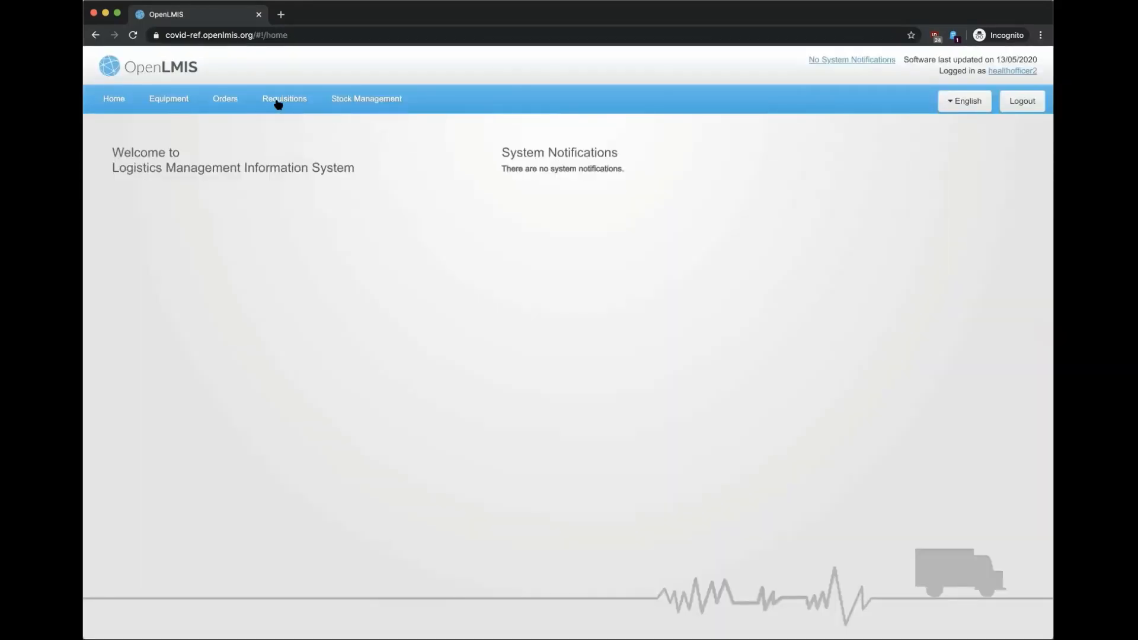
pyautogui.click(277, 101)
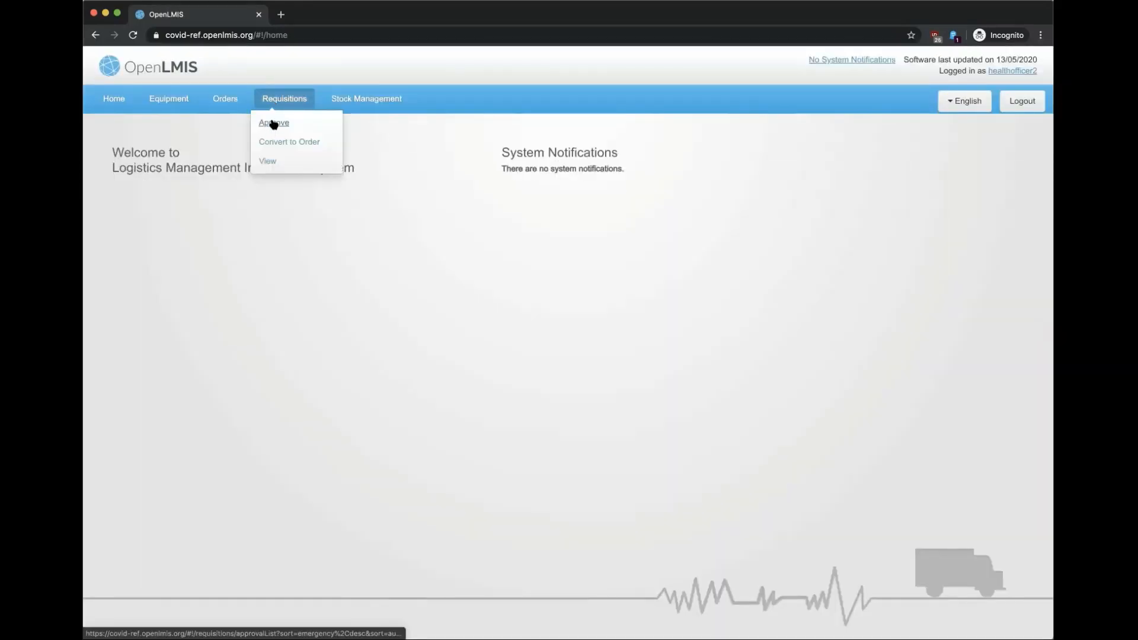
# Step: Open the Lilongwe Central Hospital Nov2019 Week4 requisition from Requisitions > Approve
pyautogui.click(274, 123)
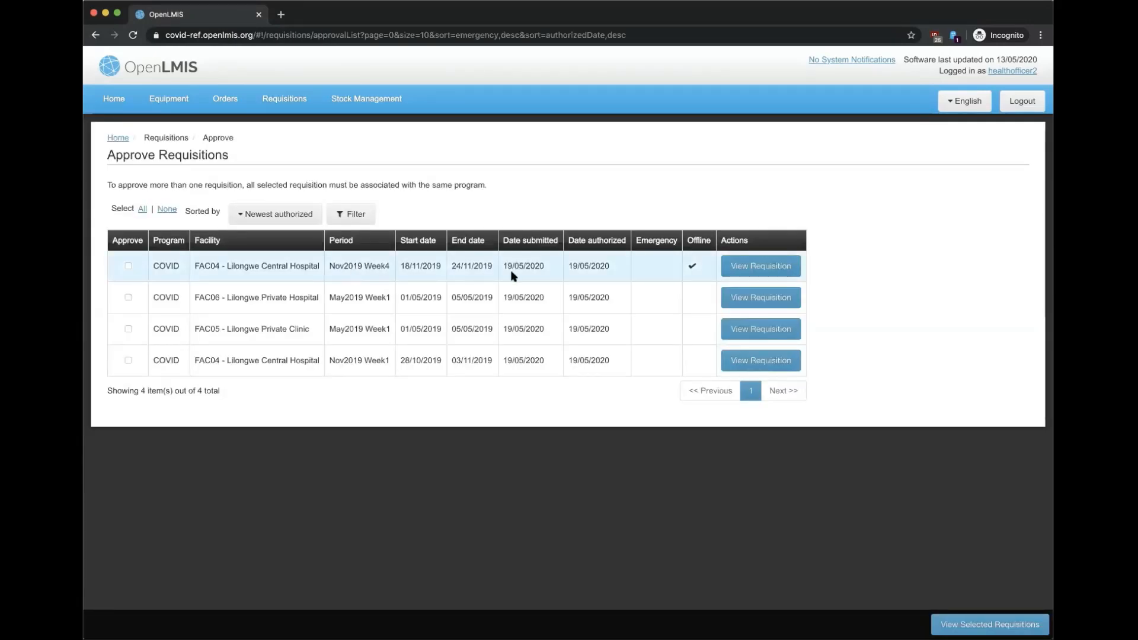
pyautogui.click(789, 271)
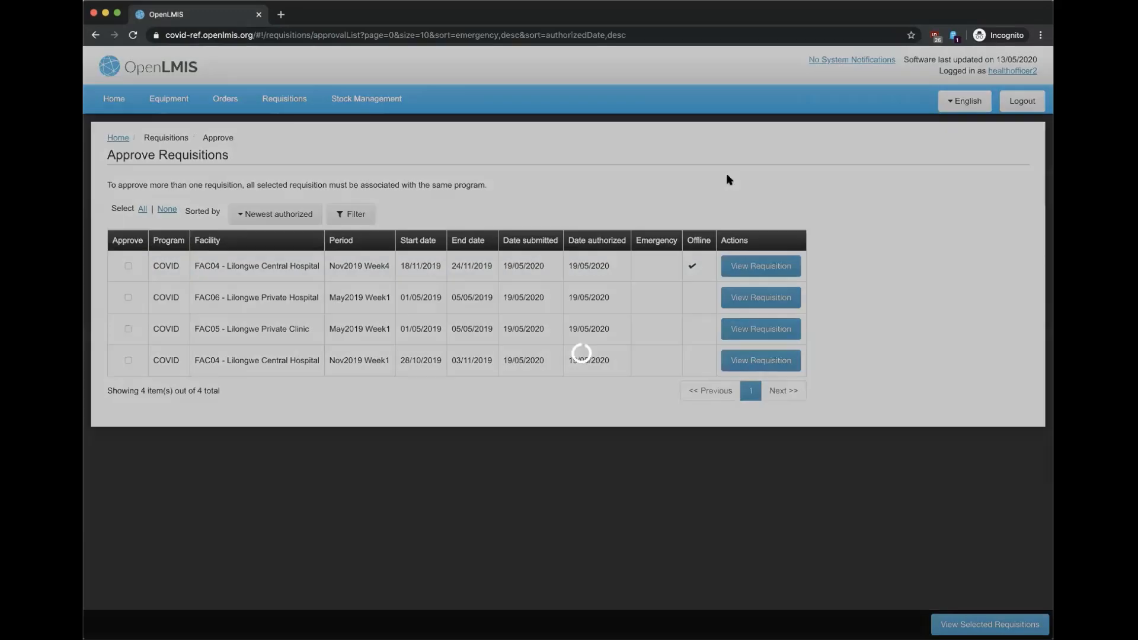
pyautogui.scroll(-4, 534, 309)
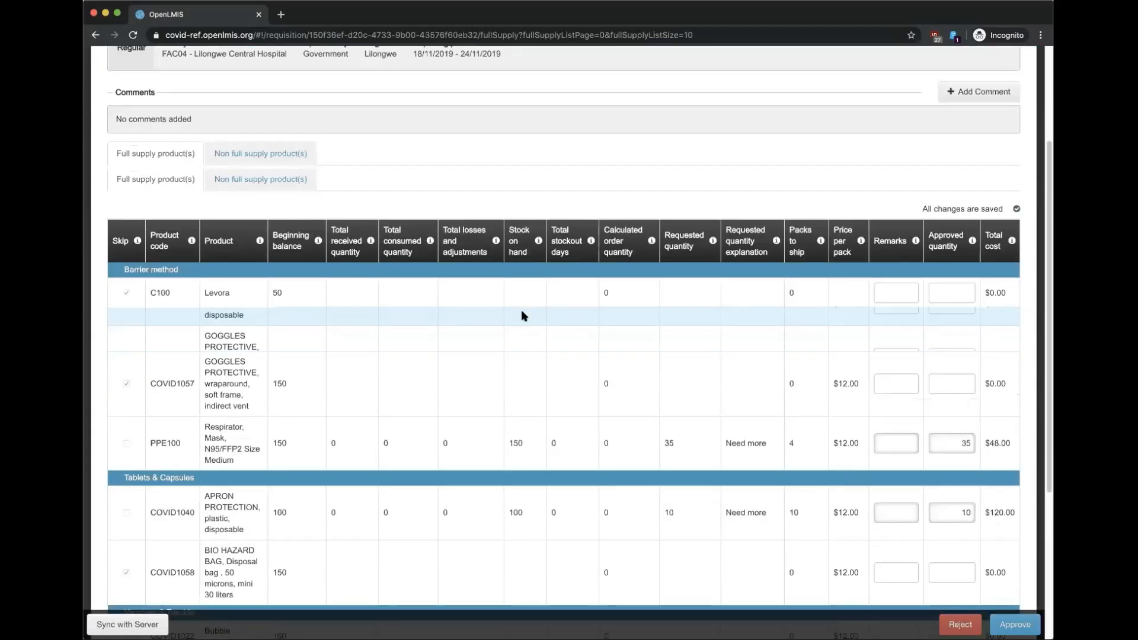
pyautogui.scroll(-1, 856, 312)
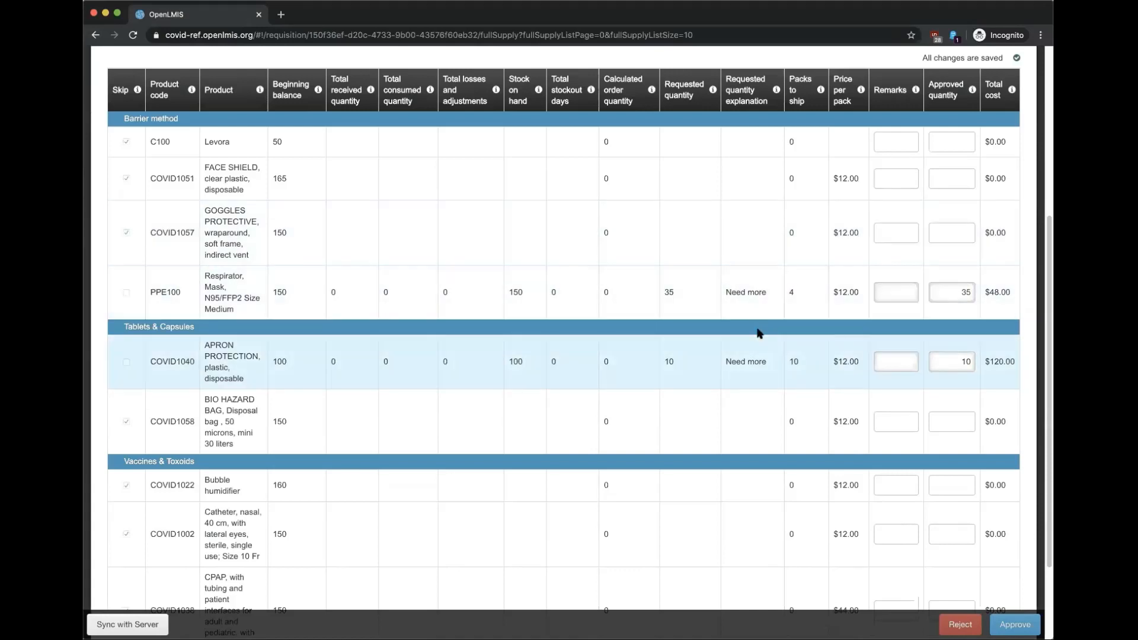
# Step: Cut PPE100's approved quantity to 20 with remark 'Reduced due to demand' and approve
pyautogui.doubleClick(944, 291)
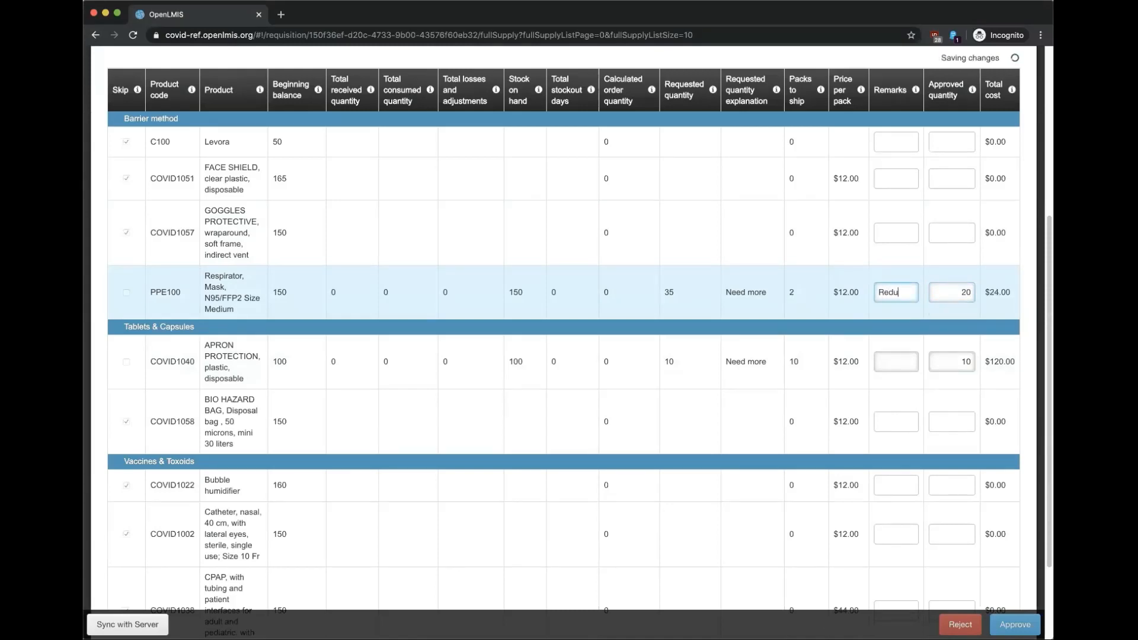
pyautogui.write('due t')
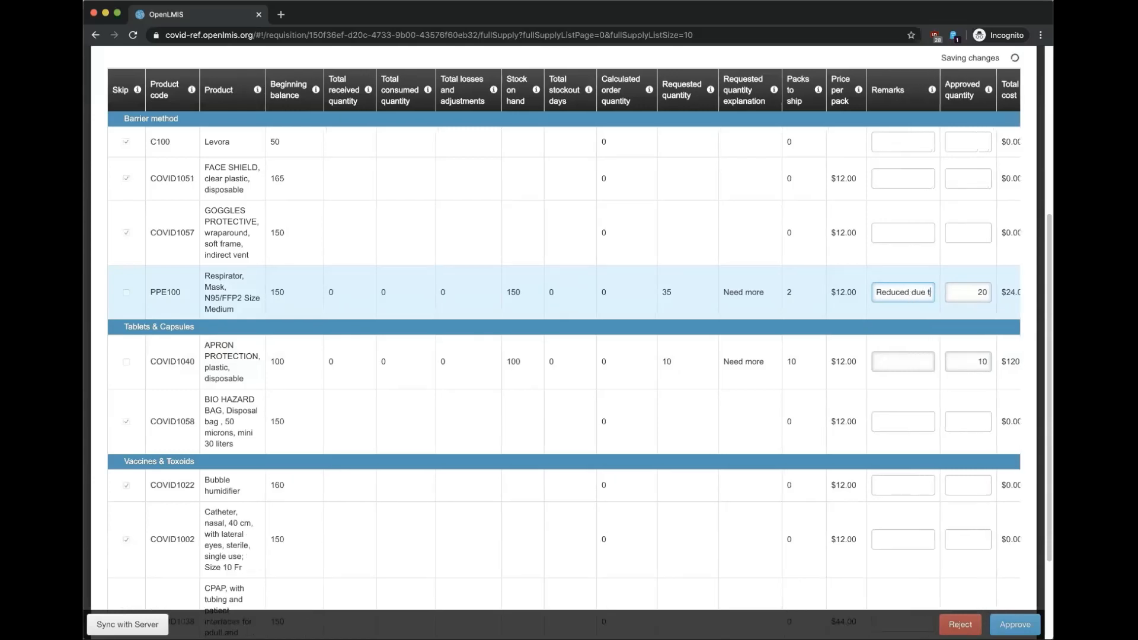
pyautogui.write('o demand')
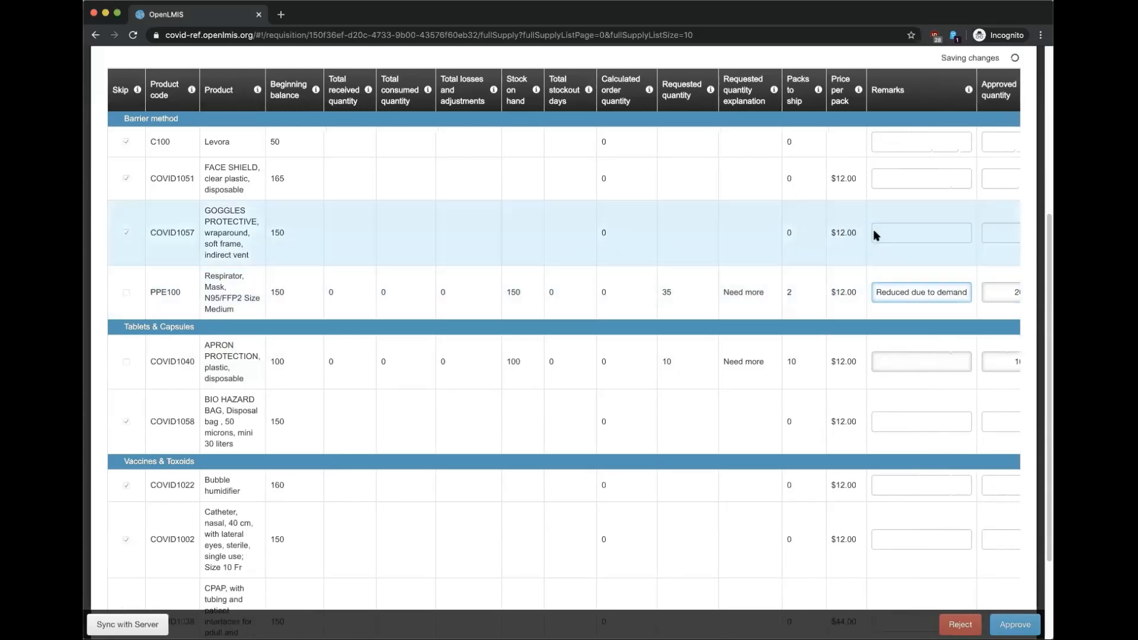
pyautogui.hscroll(2, 877, 308)
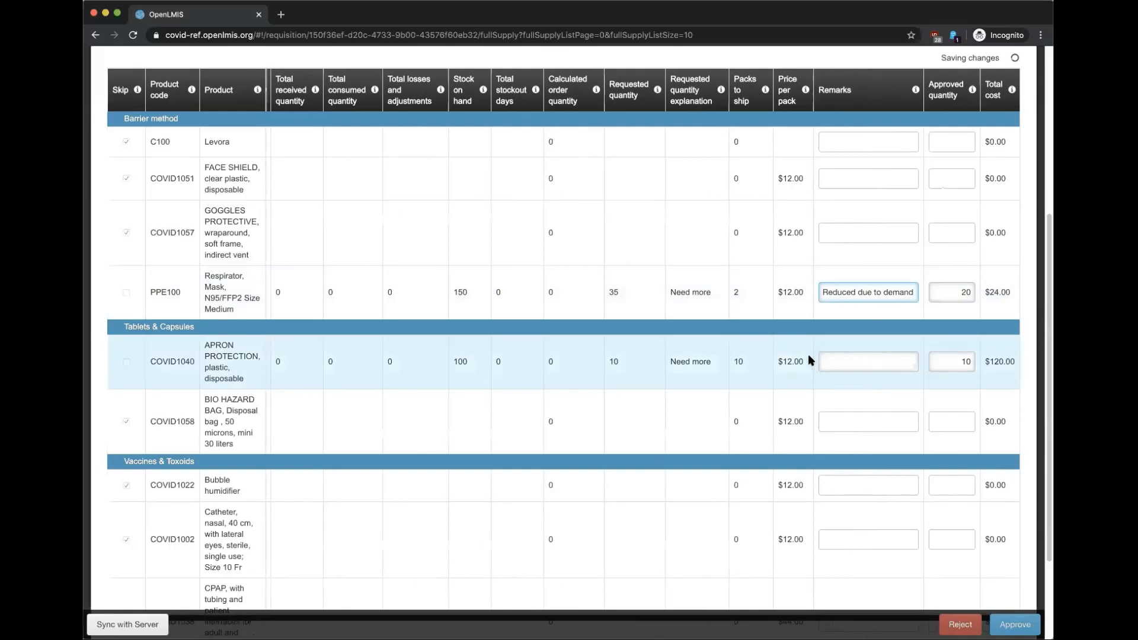
pyautogui.click(960, 362)
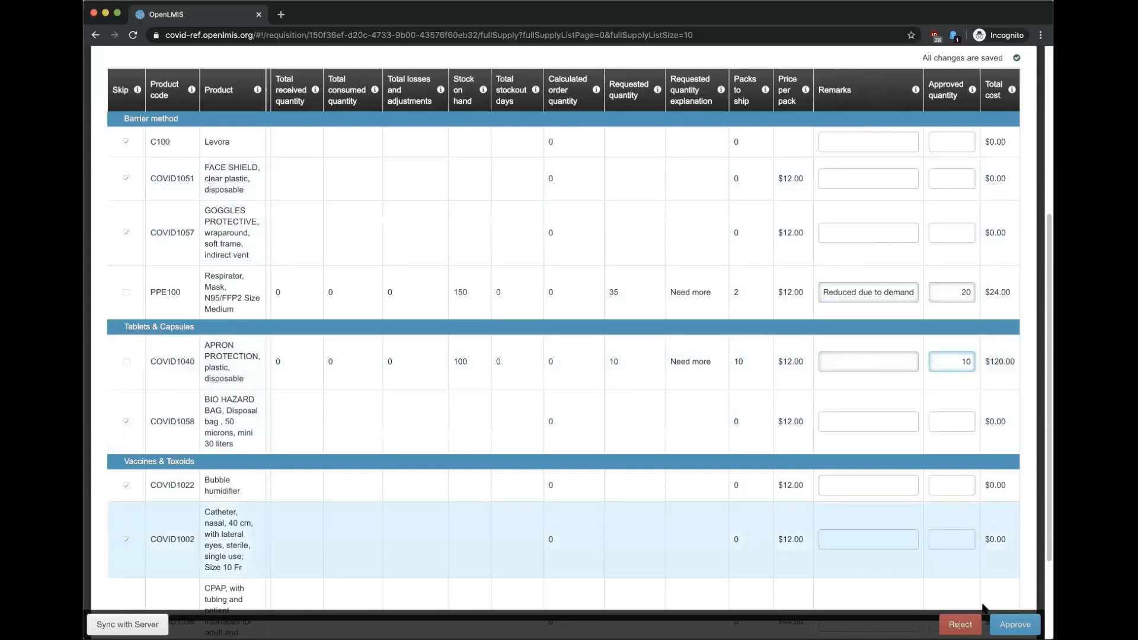
pyautogui.click(1014, 624)
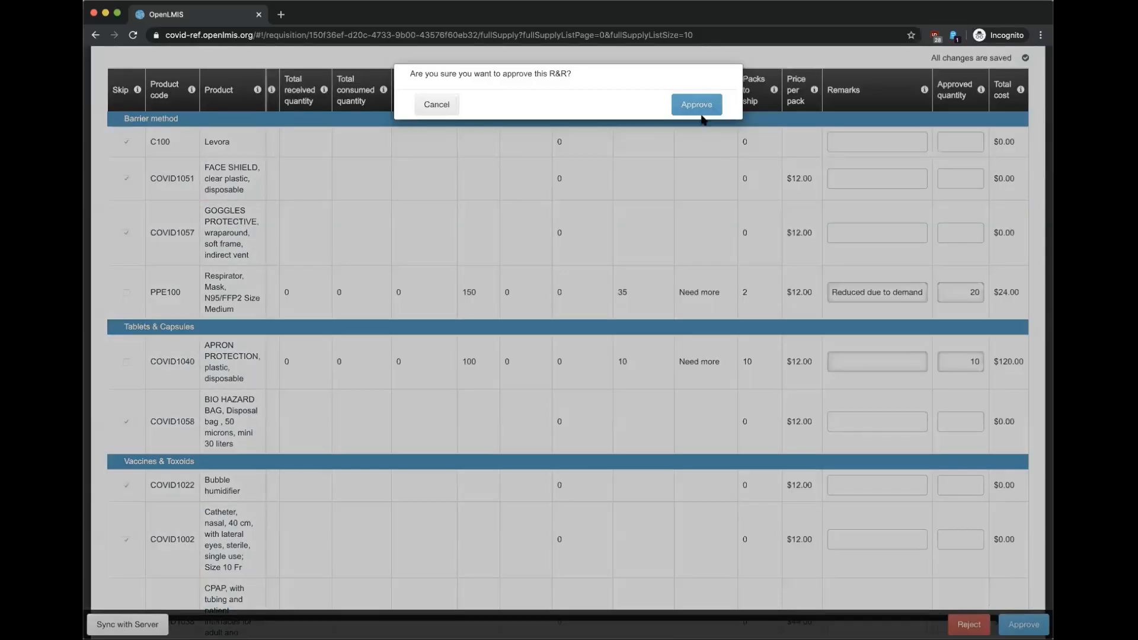
pyautogui.click(702, 105)
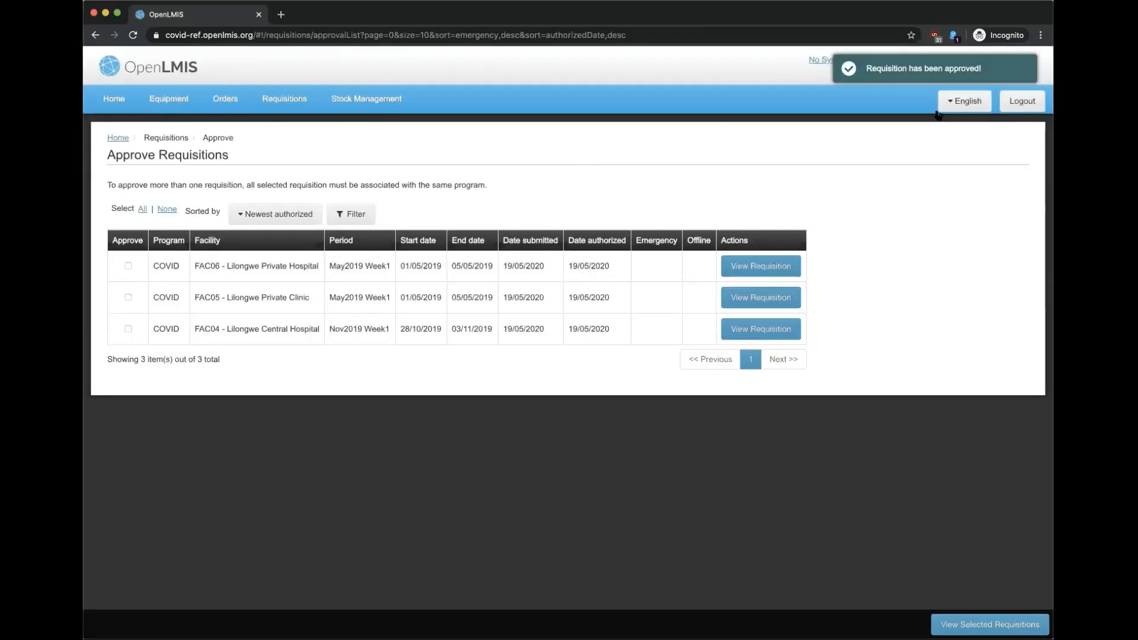
# Step: Log out and sign in with the warehouse manager account
pyautogui.click(1012, 105)
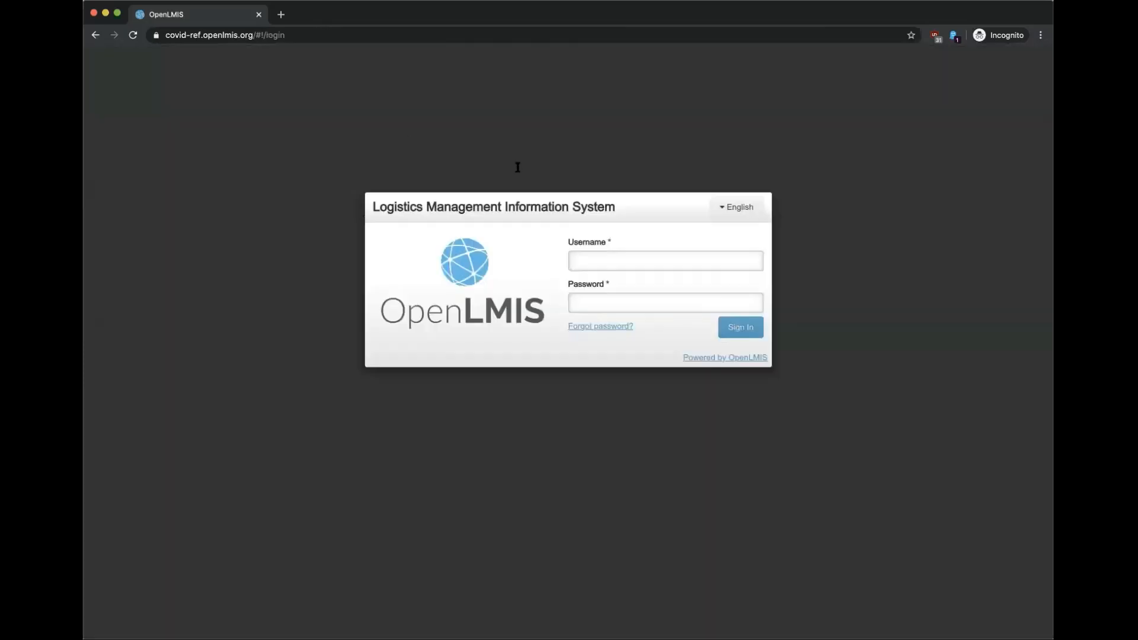
pyautogui.click(583, 261)
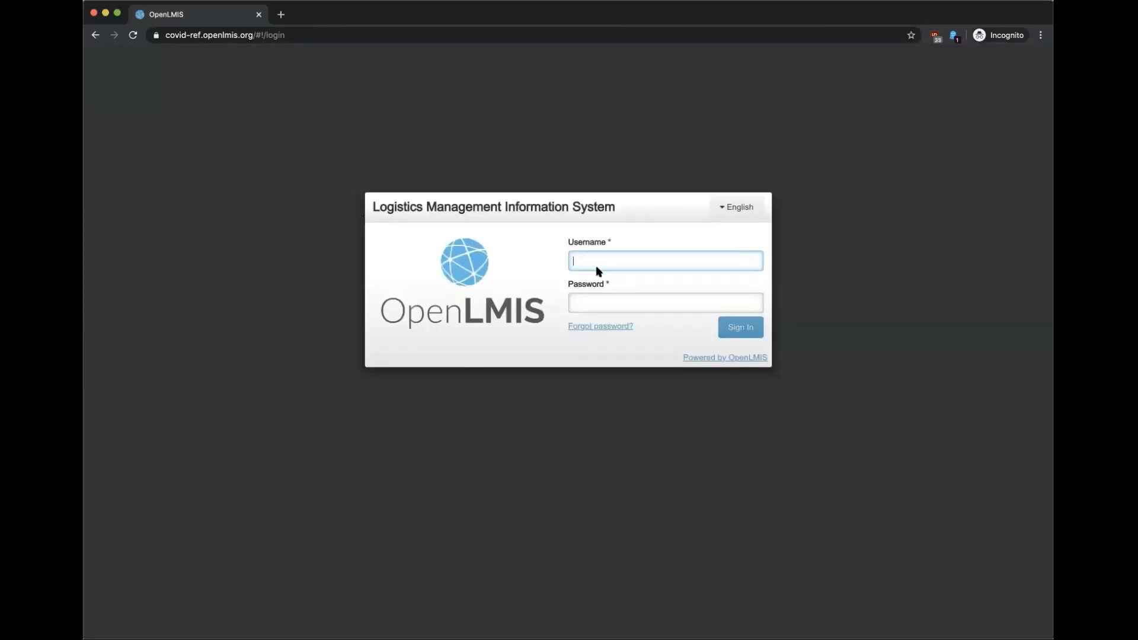
pyautogui.write('warehousemanager2')
pyautogui.click(601, 301)
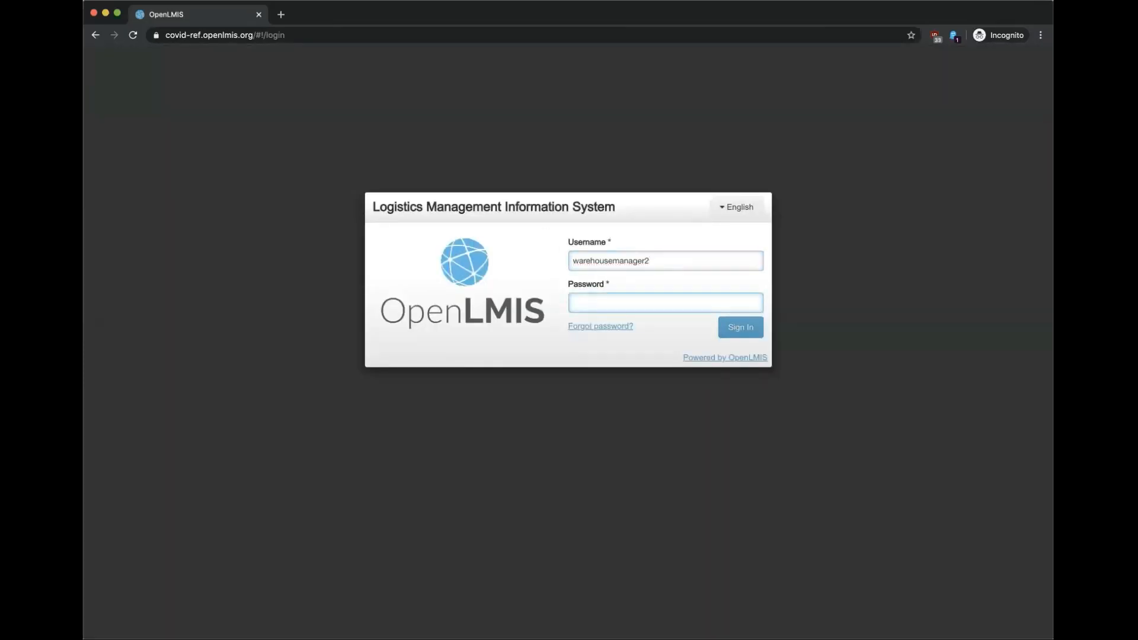
pyautogui.press('Return')
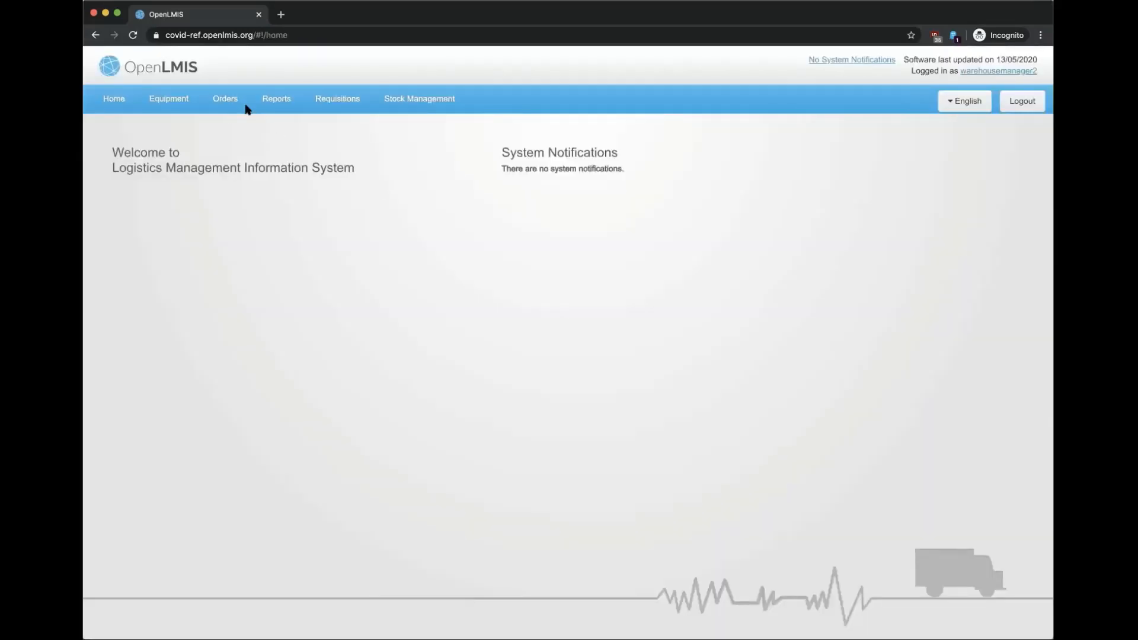
pyautogui.click(229, 101)
# Step: Start fulfilling order ORDER-18VT9QL9R with quantities shown in packs
pyautogui.click(230, 124)
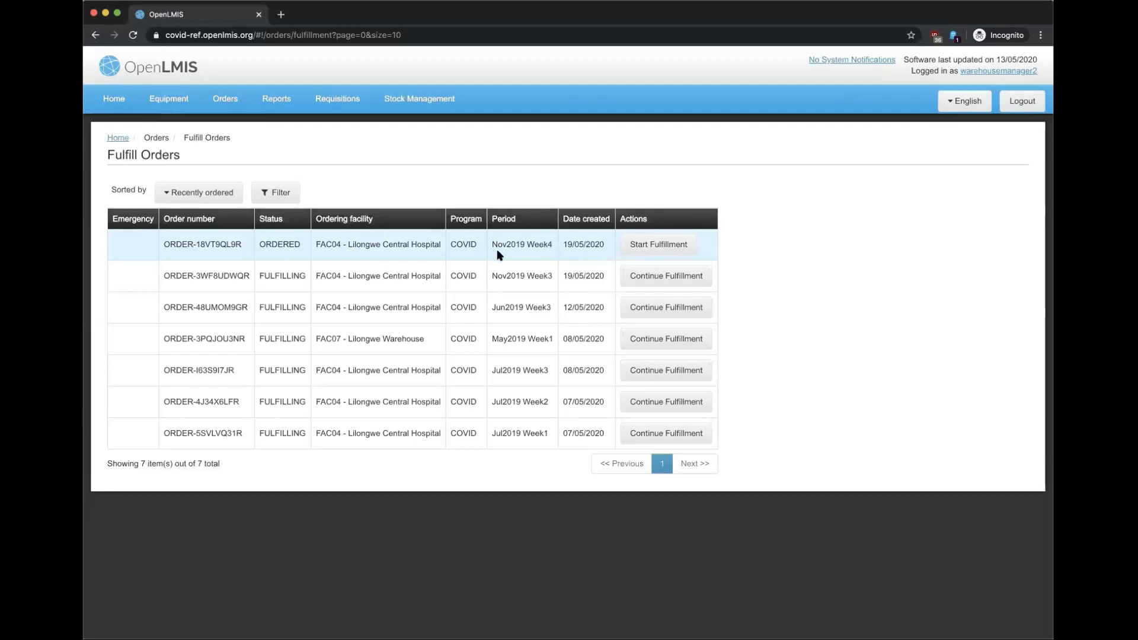
pyautogui.click(639, 250)
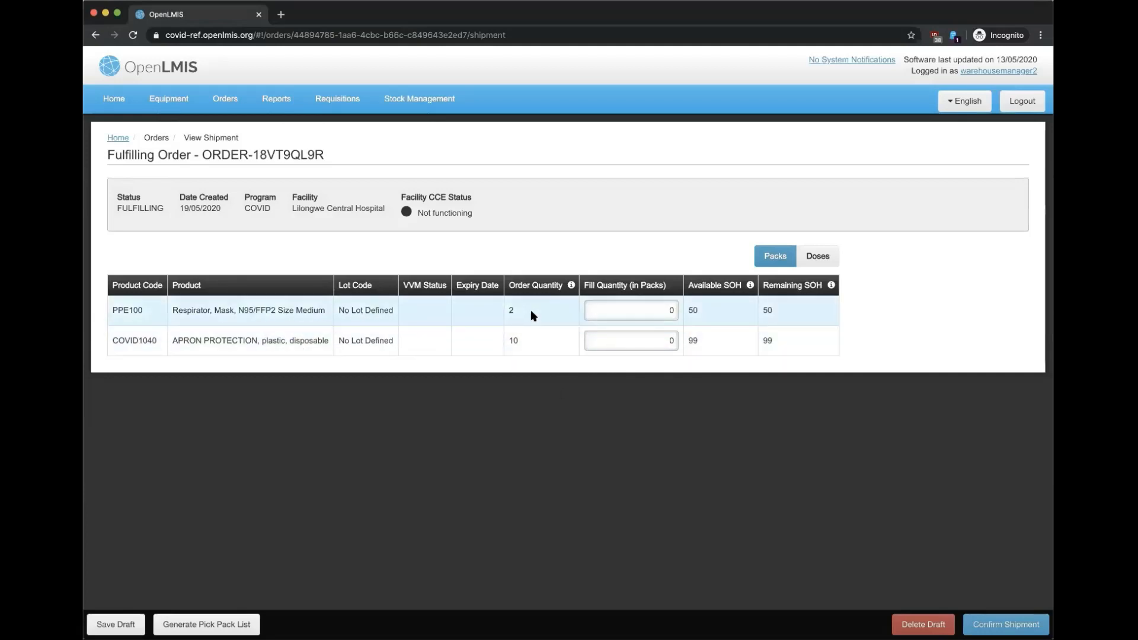
pyautogui.click(775, 256)
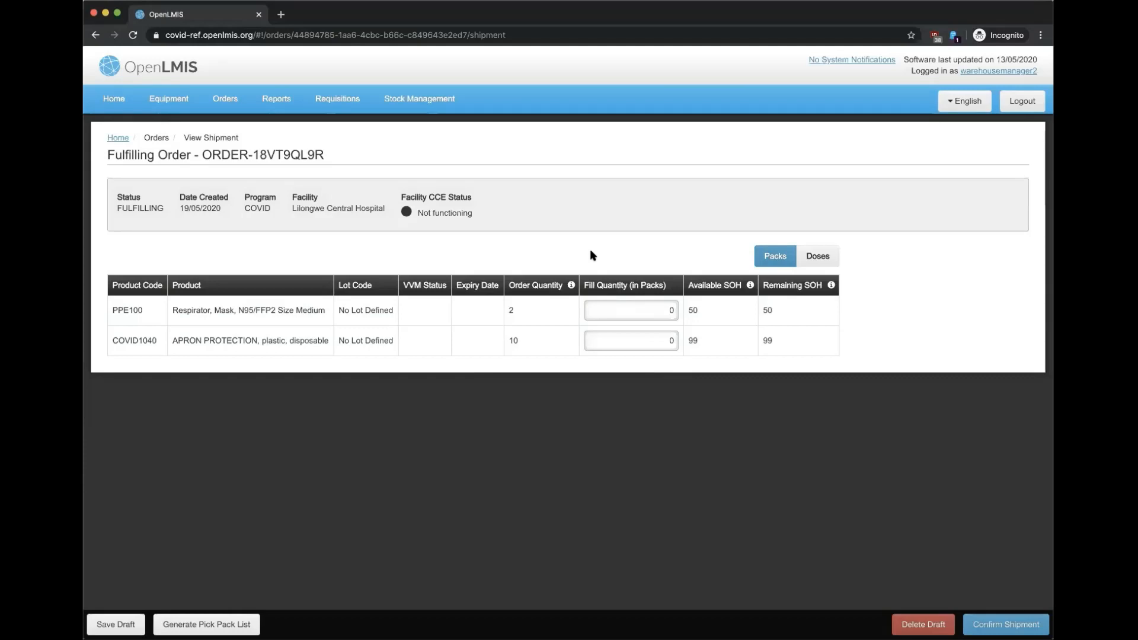
# Step: Fill 2 packs of respirators and 5 packs of aprons, then confirm the shipment
pyautogui.click(634, 310)
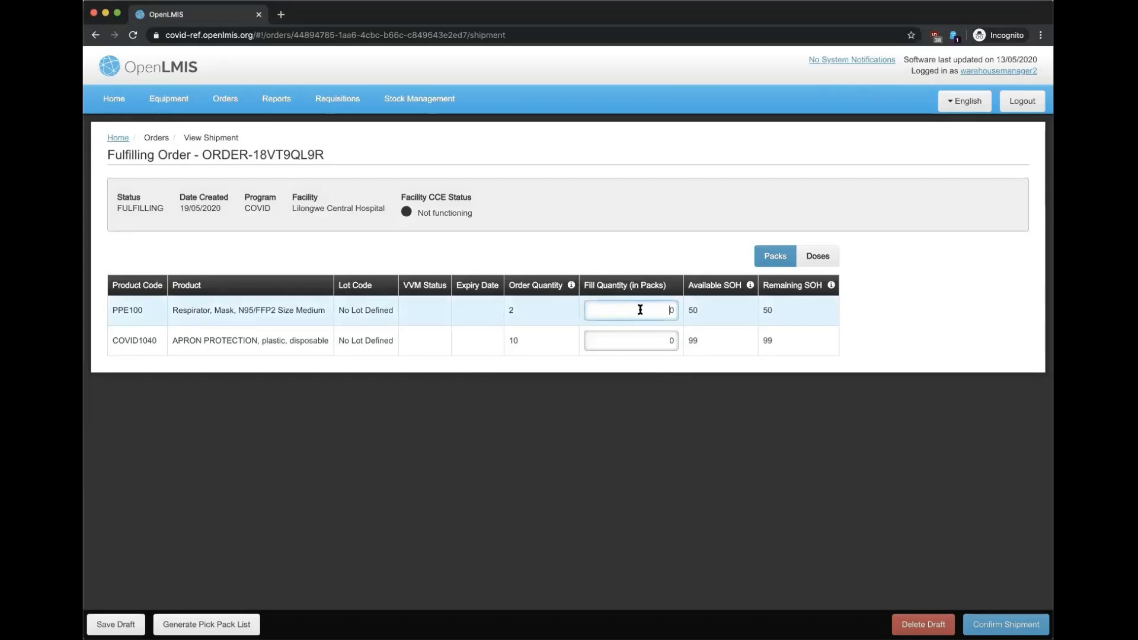
pyautogui.write('2')
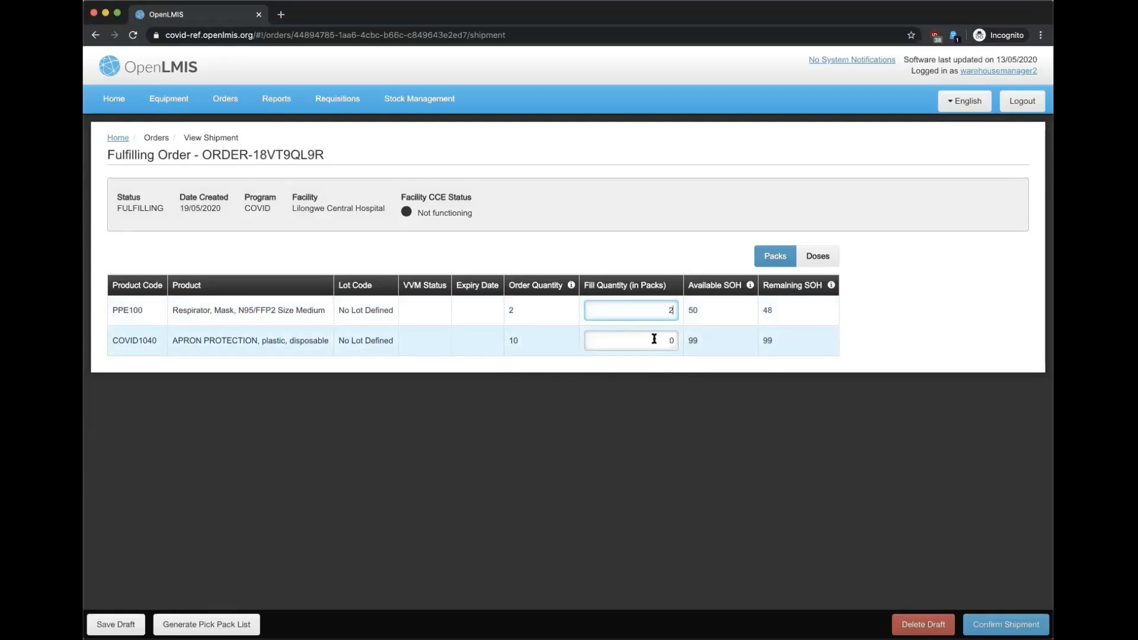
pyautogui.click(655, 337)
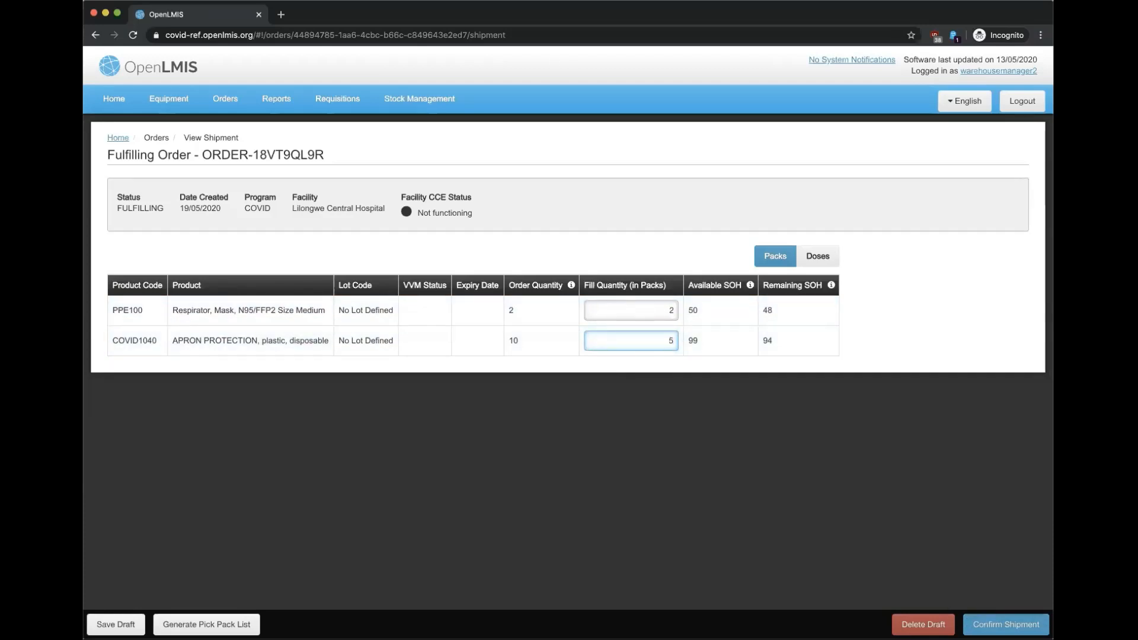
pyautogui.click(1006, 624)
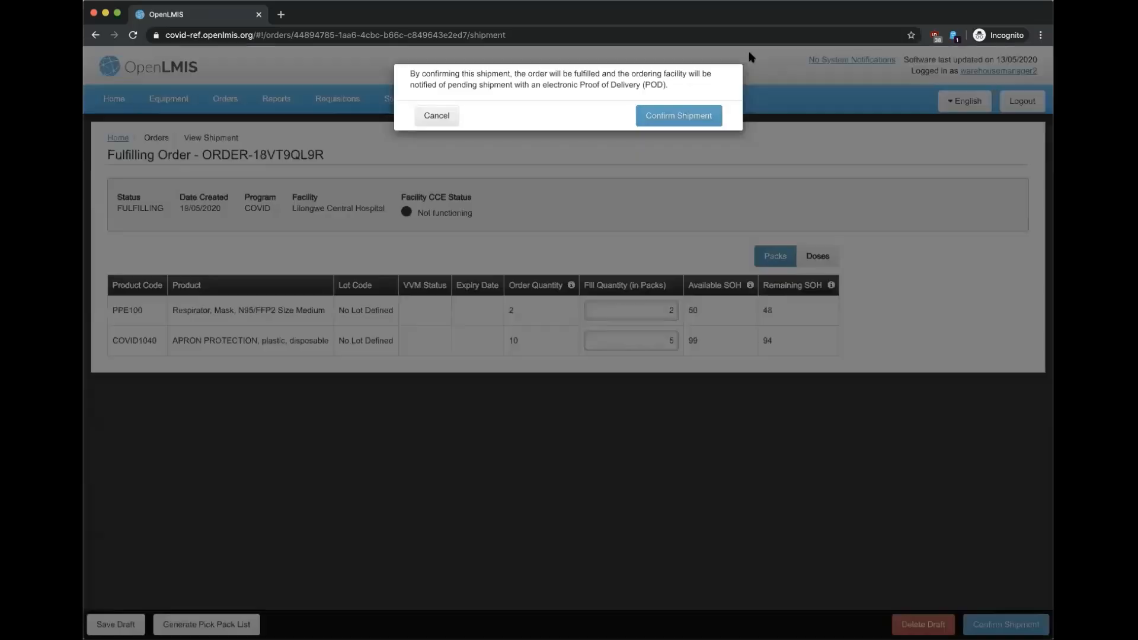
# Step: Approve the ORDER-18VT9QL9R shipment confirmation and log out of the warehouse manager account
pyautogui.click(675, 115)
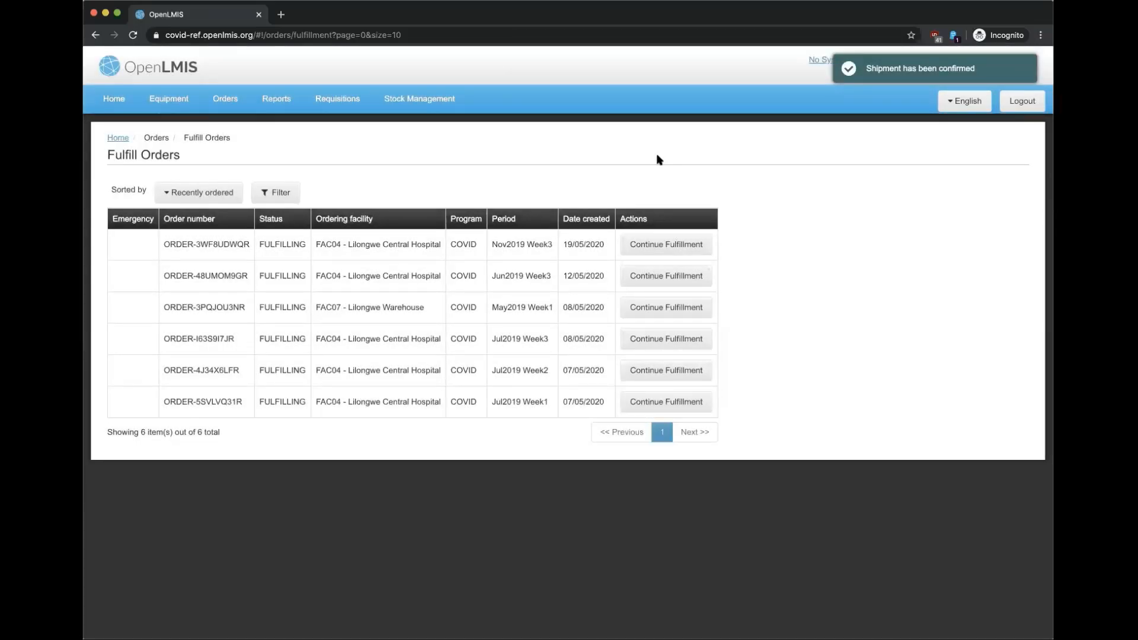
pyautogui.click(1016, 100)
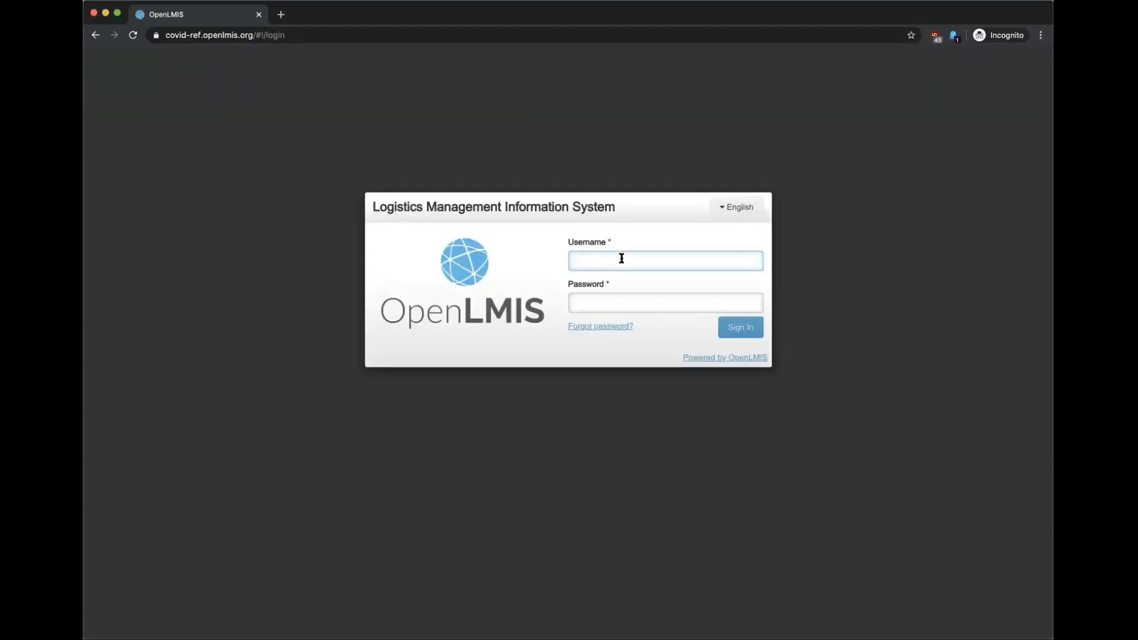
# Step: Log in with the pharmacist account's username and password
pyautogui.write('pharmacist2')
pyautogui.click(635, 303)
pyautogui.write('password')
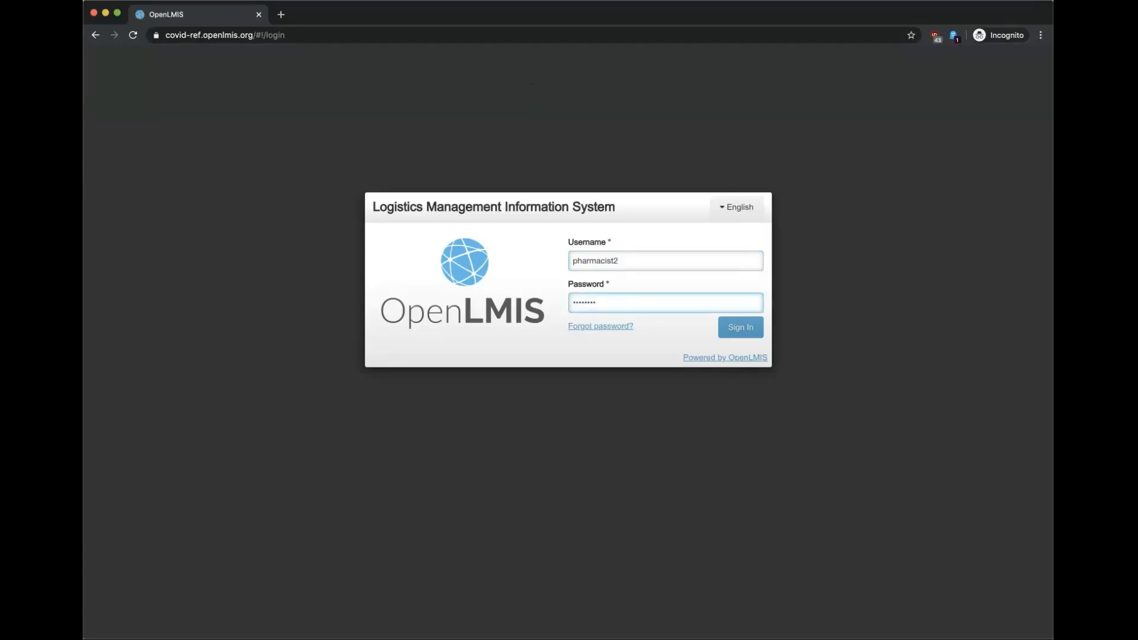
pyautogui.press('Return')
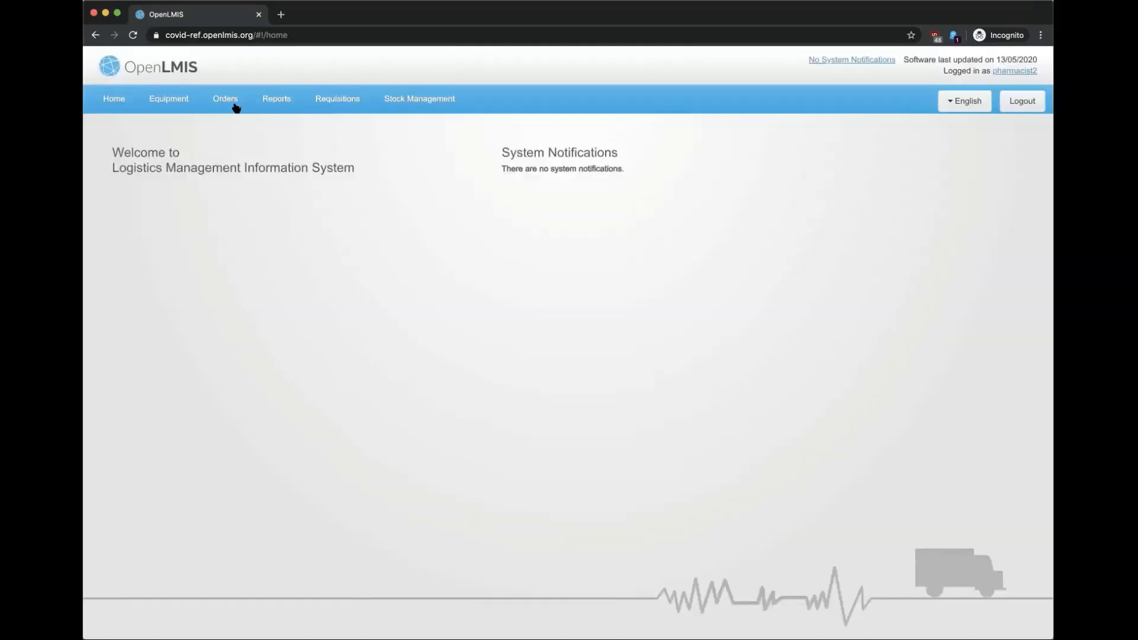
# Step: Search Lilongwe Central Hospital's proofs of delivery and open ORDER-18VT9QL9R from page 2
pyautogui.click(228, 101)
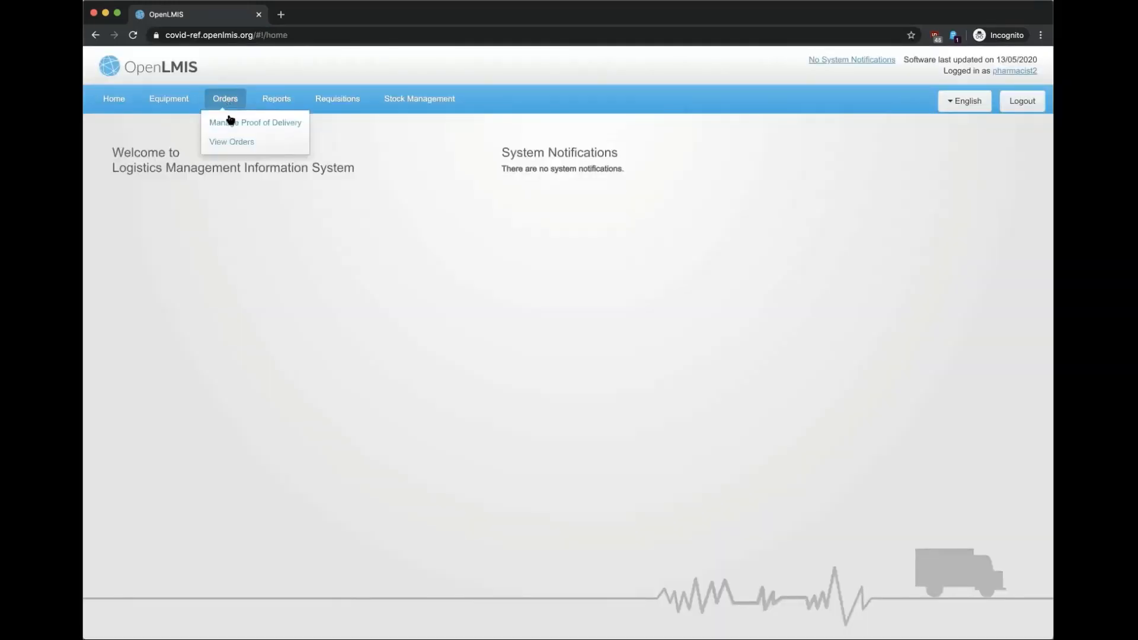
pyautogui.click(228, 124)
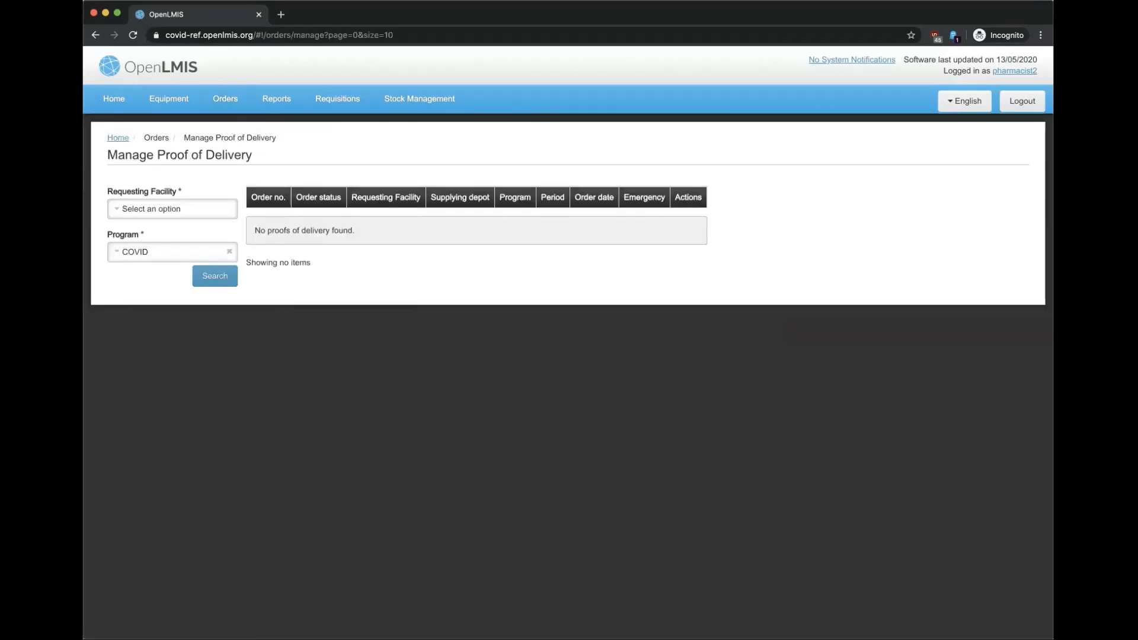
pyautogui.click(186, 211)
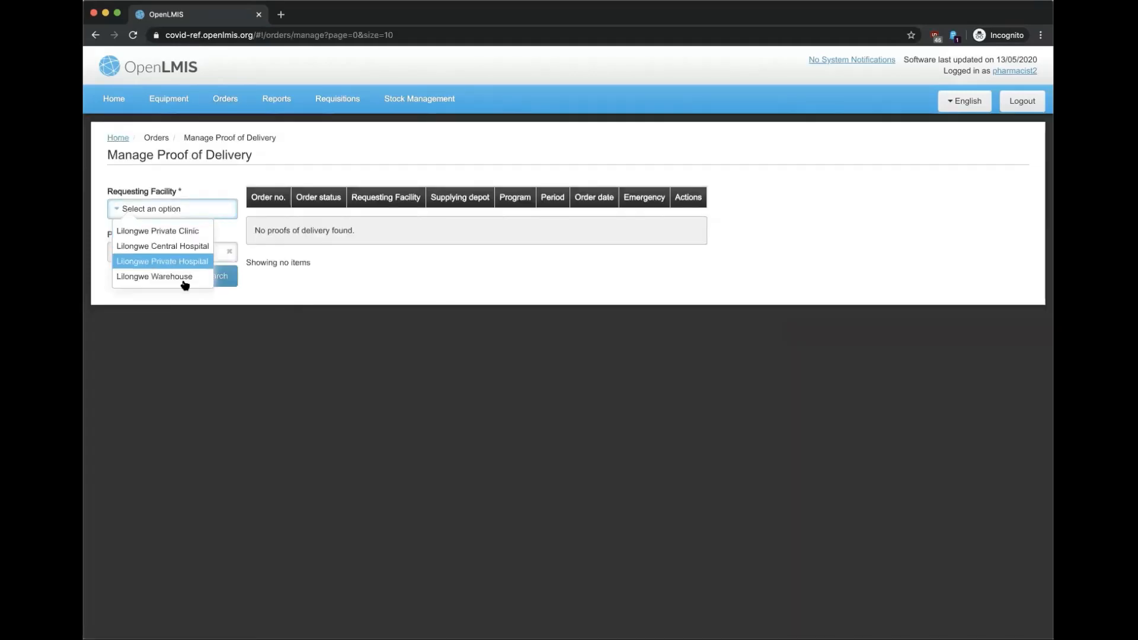
pyautogui.click(194, 247)
pyautogui.click(215, 277)
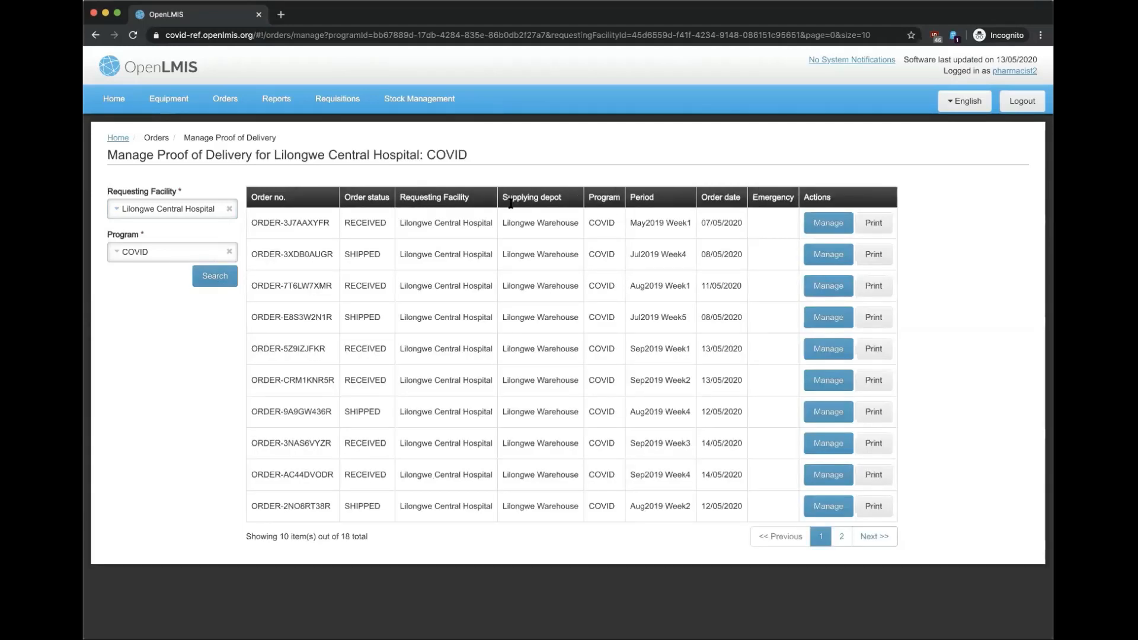
pyautogui.click(883, 538)
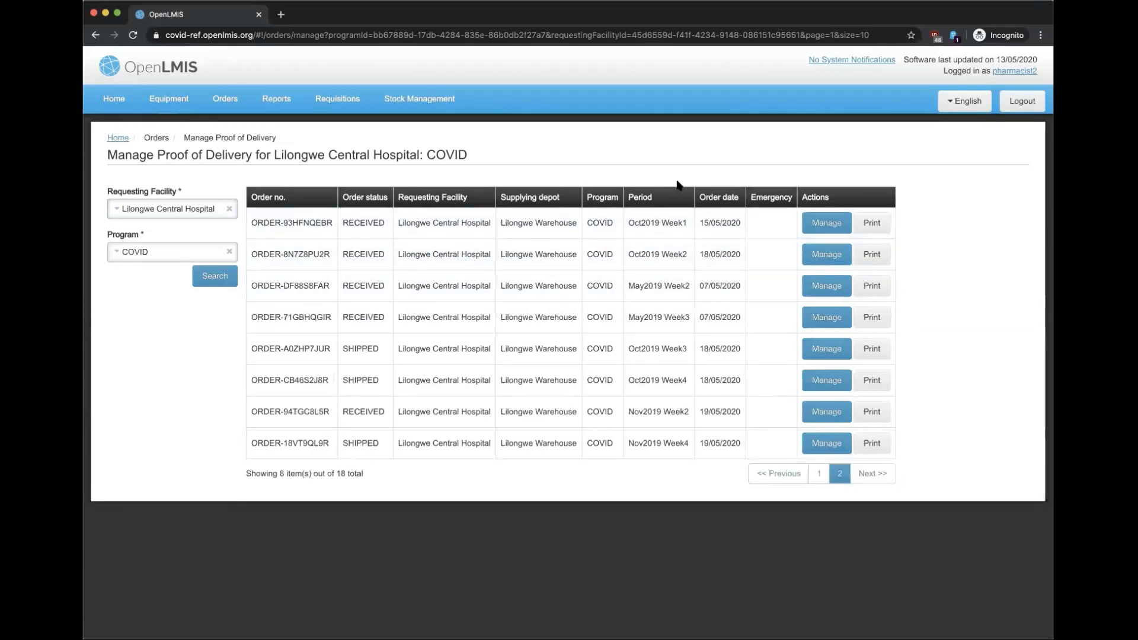
pyautogui.click(827, 444)
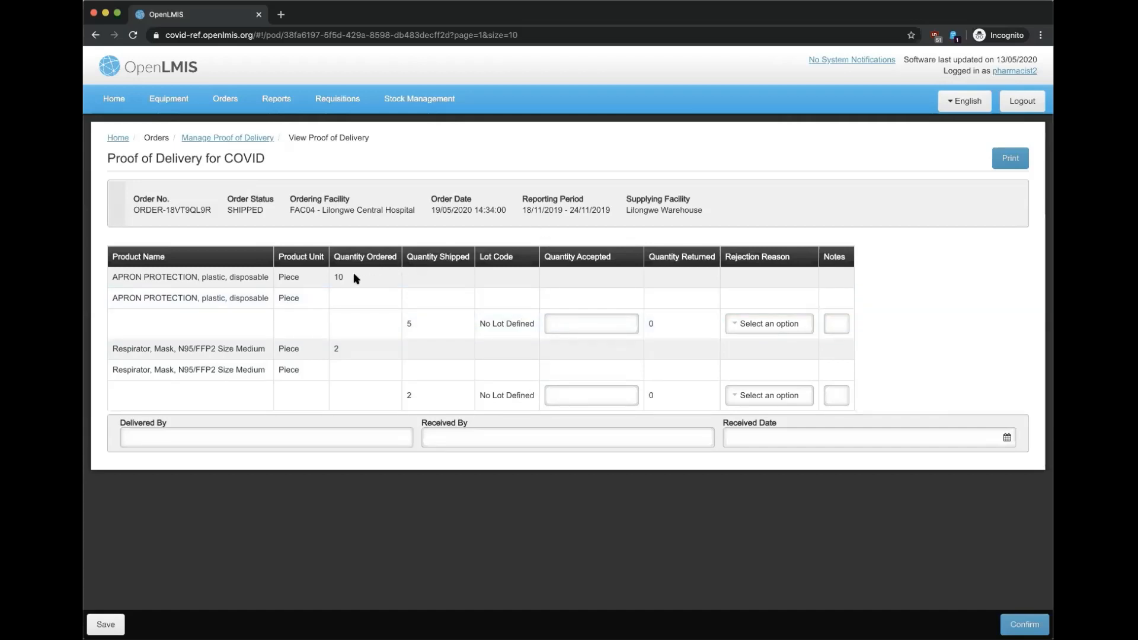
# Step: Accept 5 aprons and 1 respirator, giving Lost as the respirator rejection reason
pyautogui.click(575, 323)
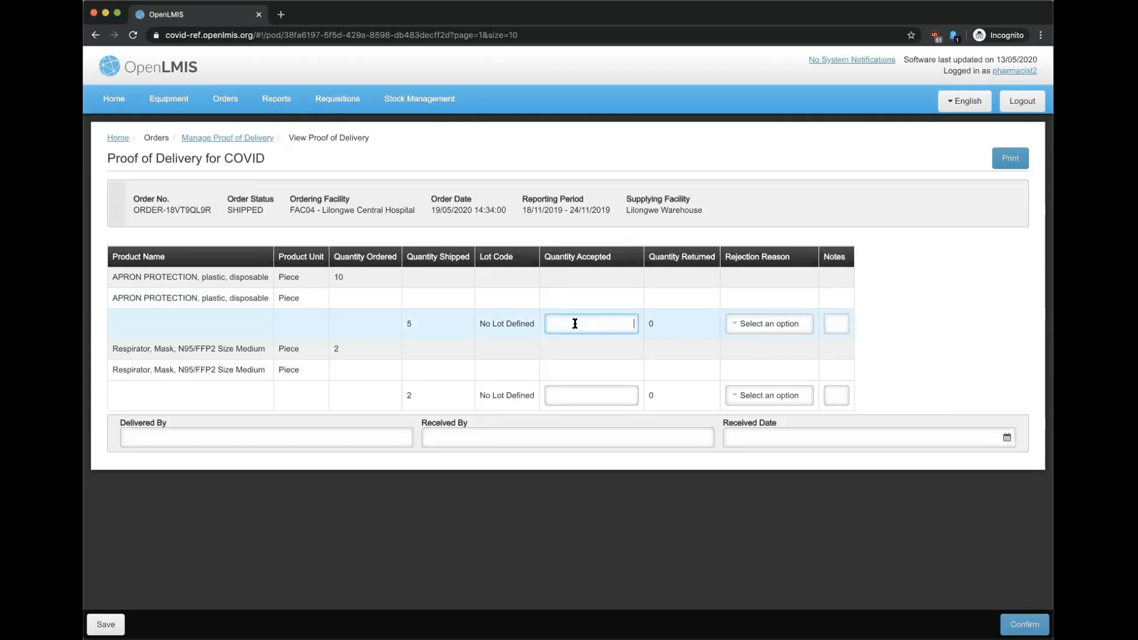
pyautogui.write('5')
pyautogui.click(610, 395)
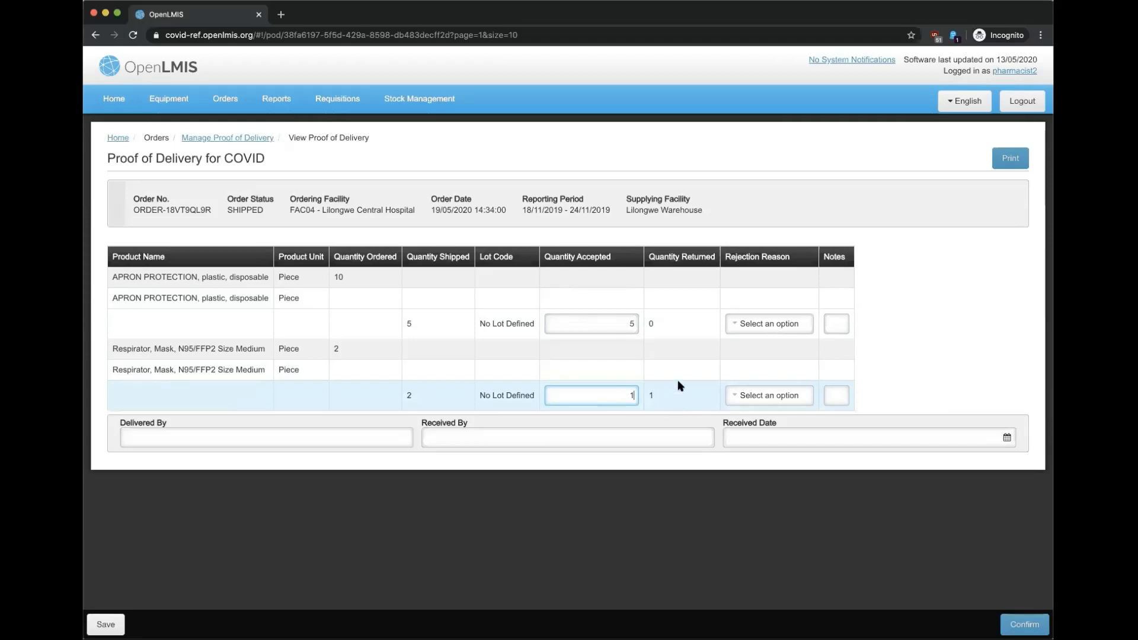
pyautogui.write('1')
pyautogui.click(774, 394)
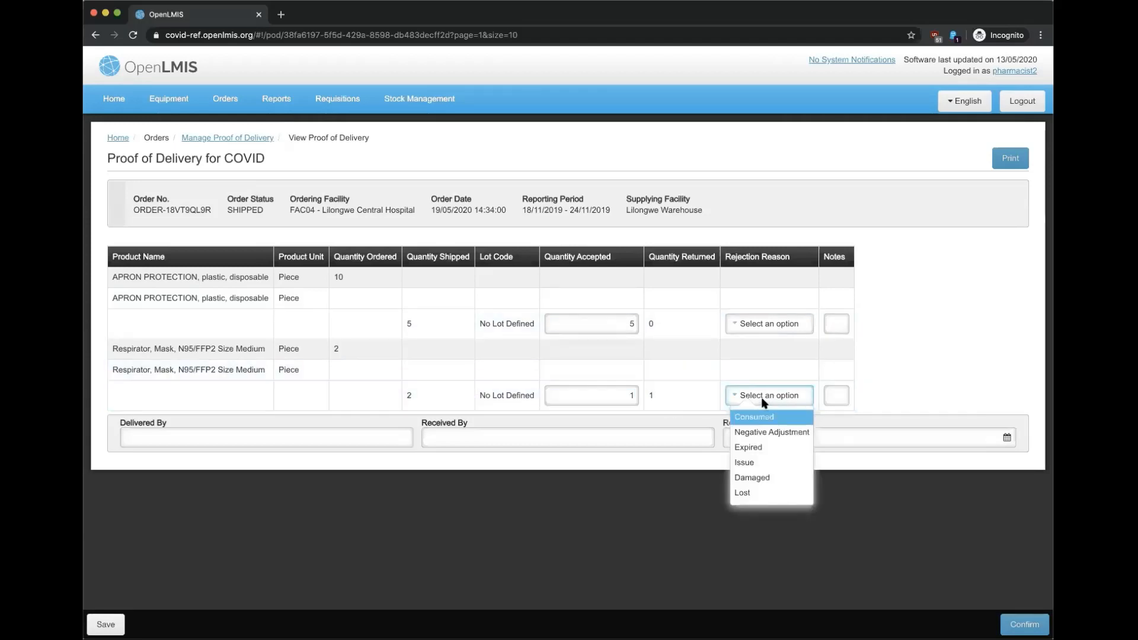
pyautogui.click(752, 492)
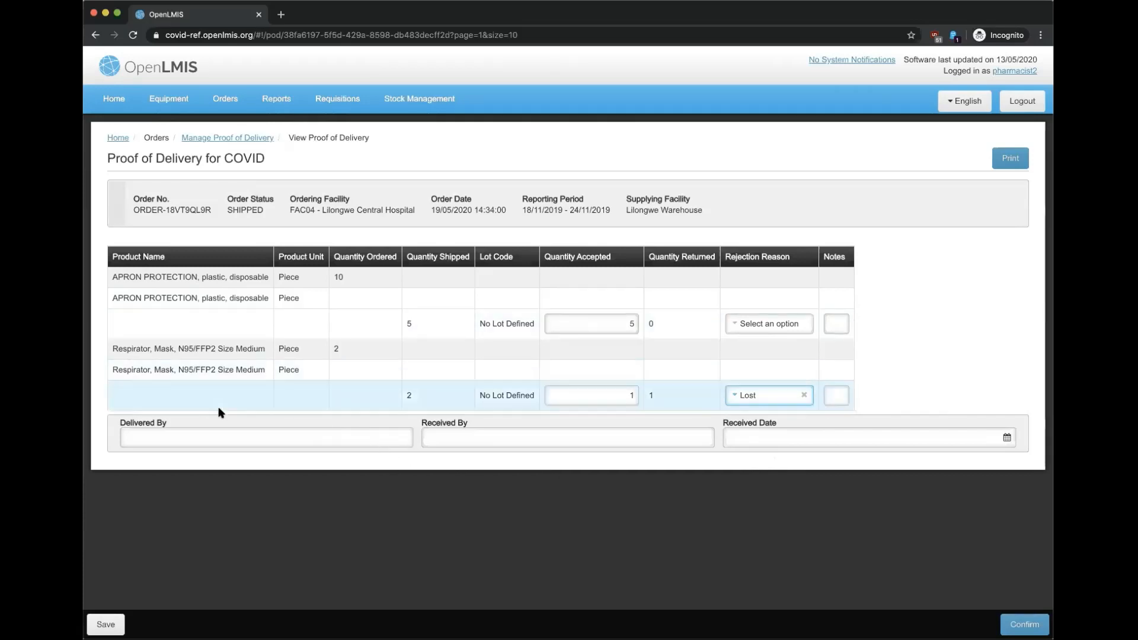
# Step: Record DHL as deliverer with the receiver's name and received date 19/05/2020
pyautogui.click(219, 439)
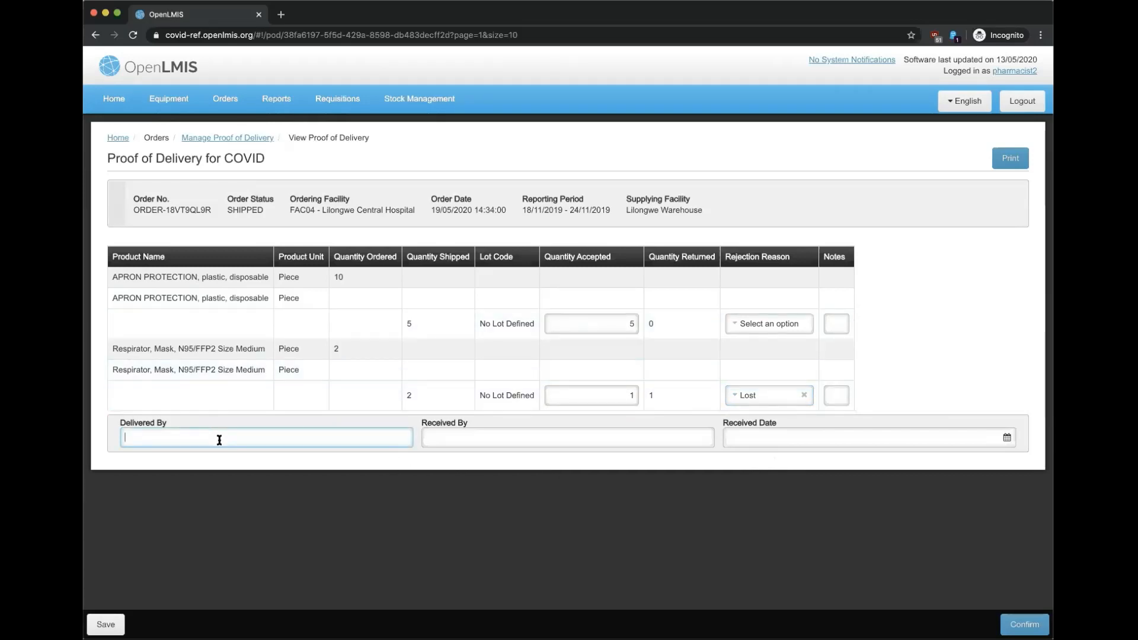
pyautogui.write('DHL')
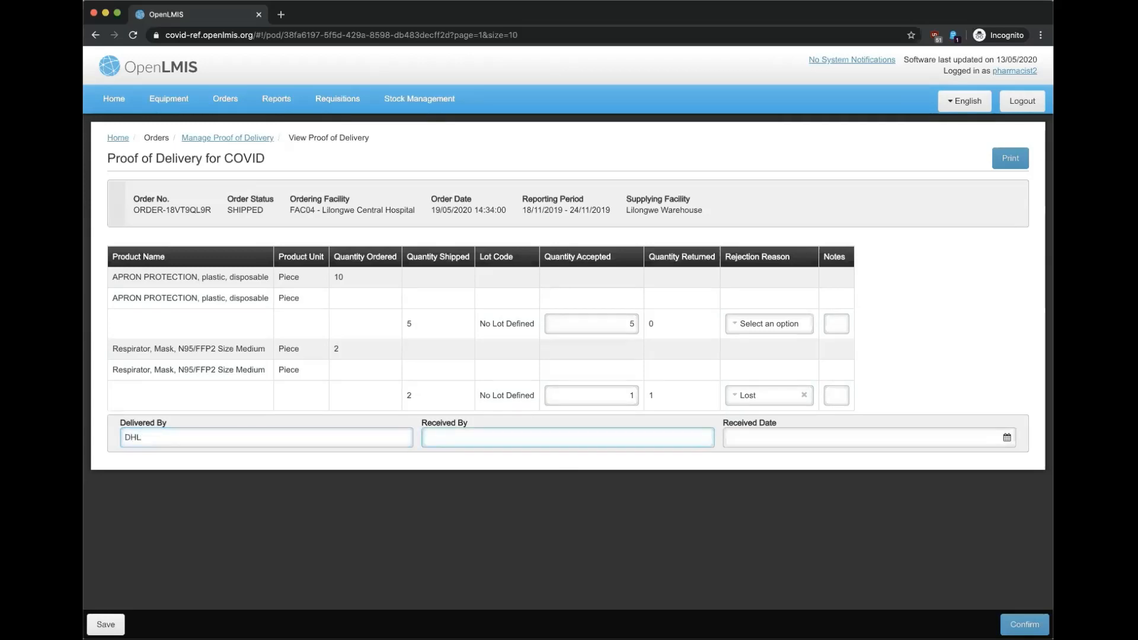
pyautogui.press('Tab')
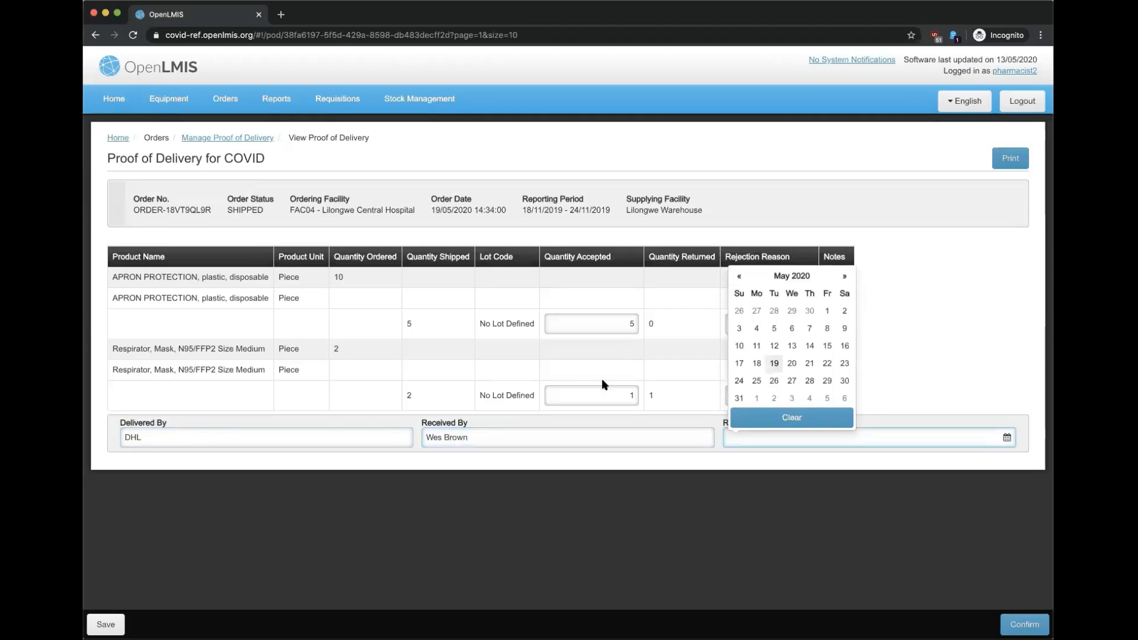
pyautogui.click(775, 364)
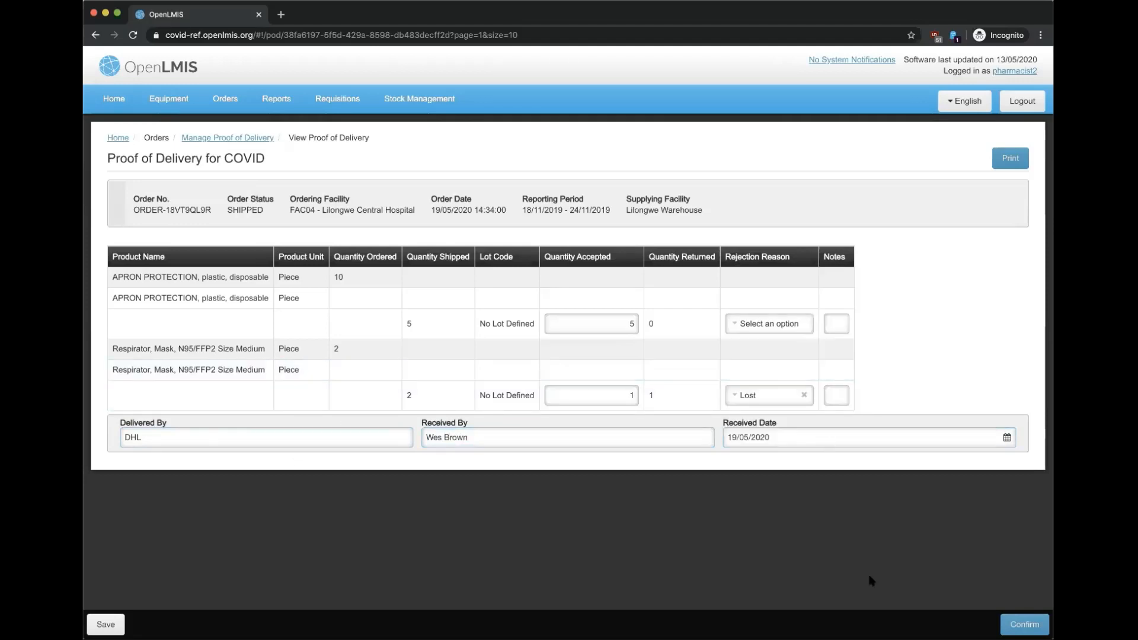
# Step: Confirm the ORDER-18VT9QL9R proof of delivery and accept the confirmation prompt
pyautogui.click(1021, 624)
pyautogui.press('Return')
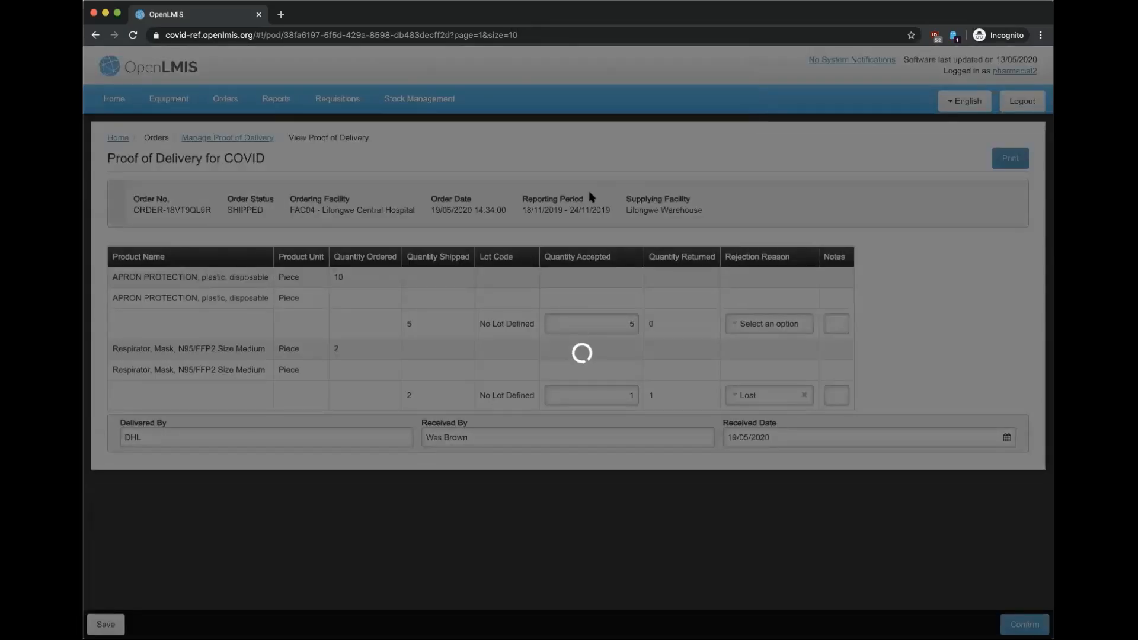